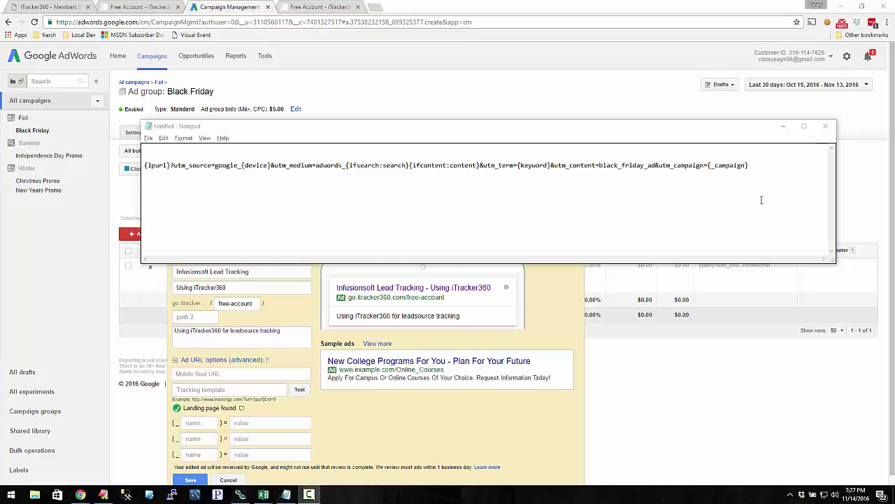
# Step: Add Ad Level, Ad Group Level and Campaign Level lines under the Notepad template, then resume the ad's description
pyautogui.moveTo(759, 167)
pyautogui.mouseDown()
pyautogui.moveTo(97, 158)
pyautogui.moveTo(740, 182)
pyautogui.moveTo(750, 167)
pyautogui.mouseUp()
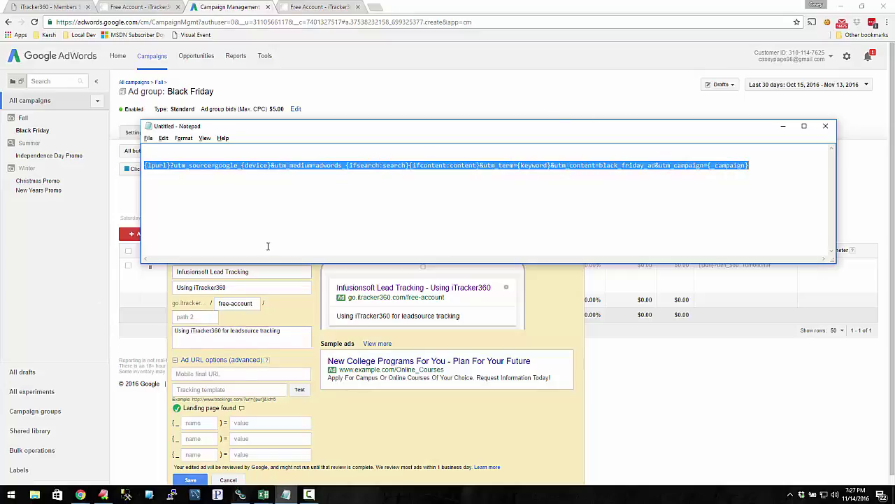
pyautogui.click(777, 197)
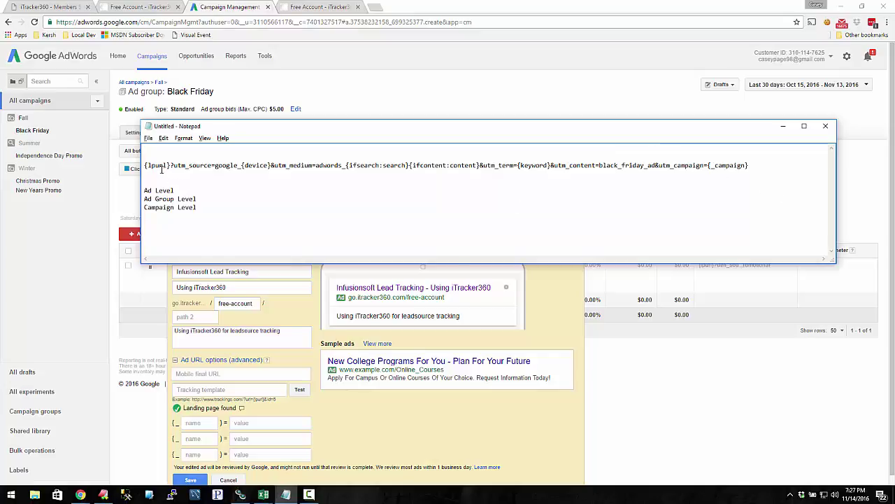
pyautogui.click(222, 332)
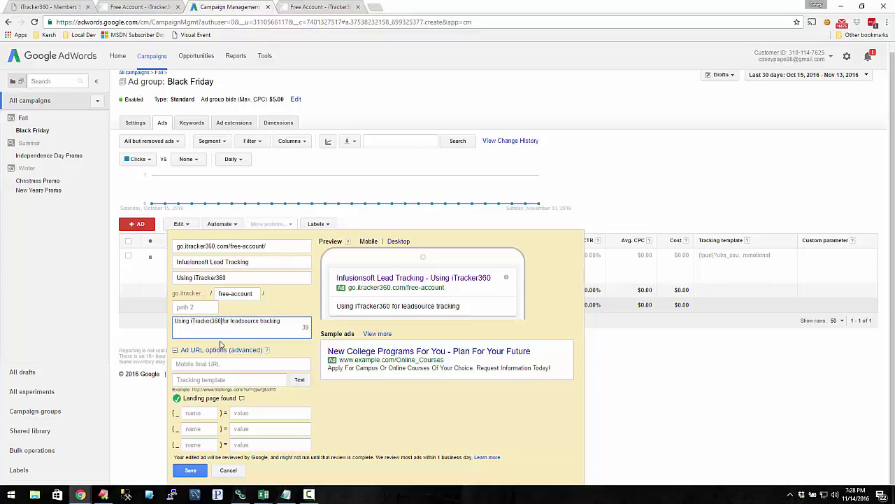
# Step: Save the Black Friday ad with its Tracking template field left empty
pyautogui.hotkey('alt', 'Tab')
pyautogui.hotkey('alt', 'Tab')
pyautogui.click(241, 365)
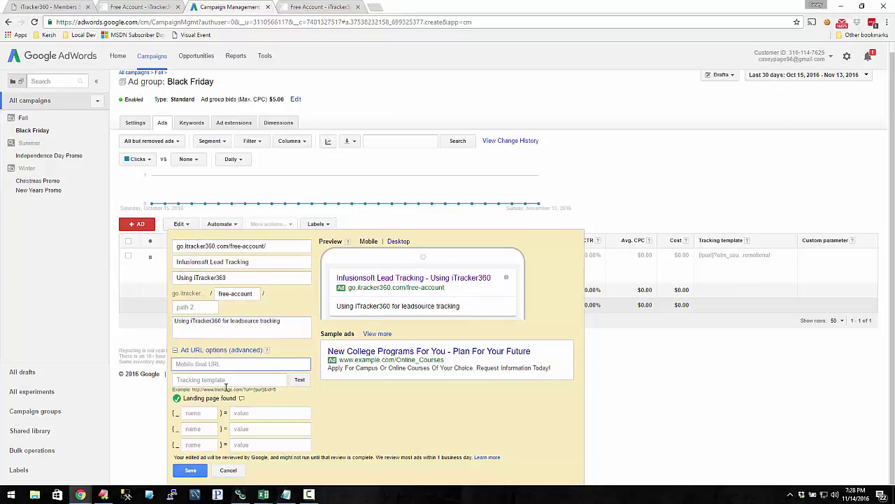
pyautogui.click(201, 380)
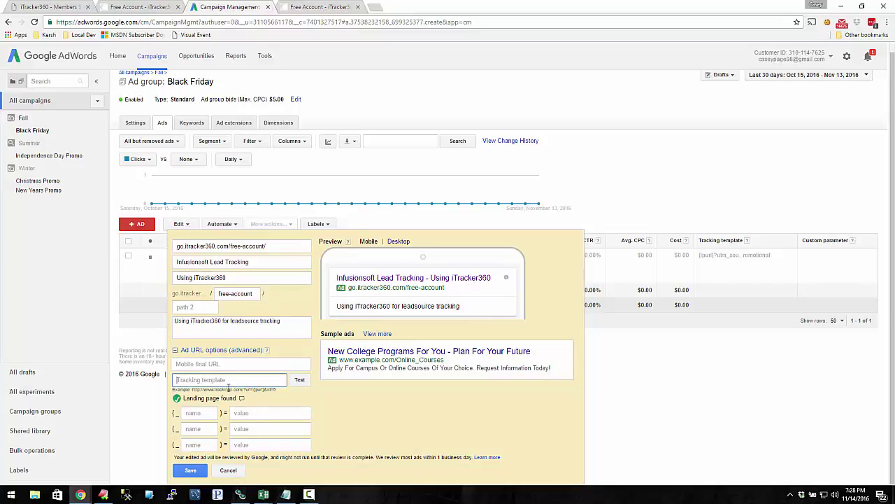
pyautogui.click(192, 261)
pyautogui.click(238, 246)
pyautogui.hotkey('ctrl', 'a')
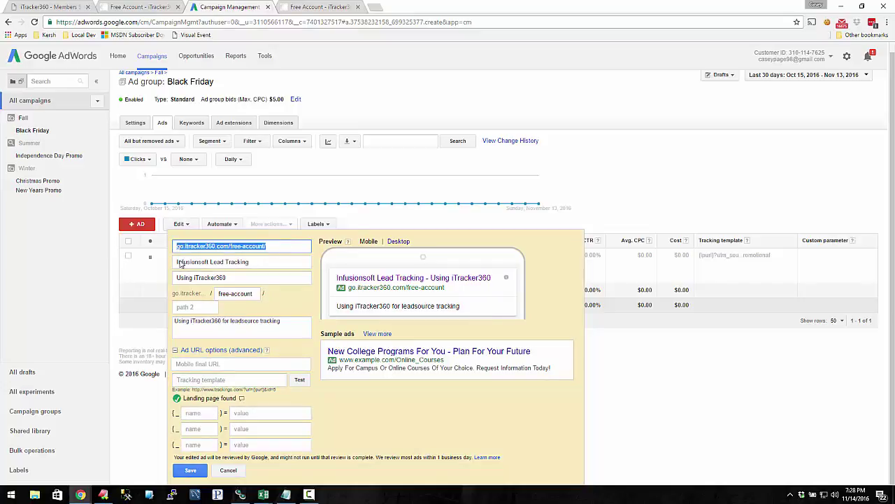
pyautogui.click(191, 470)
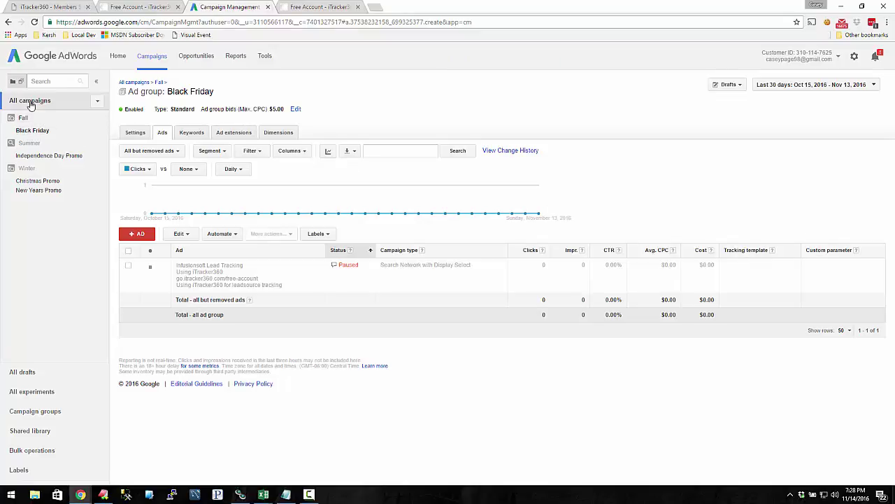
# Step: List ads from all campaigns and check the Tracking template and Custom parameter column options
pyautogui.click(30, 101)
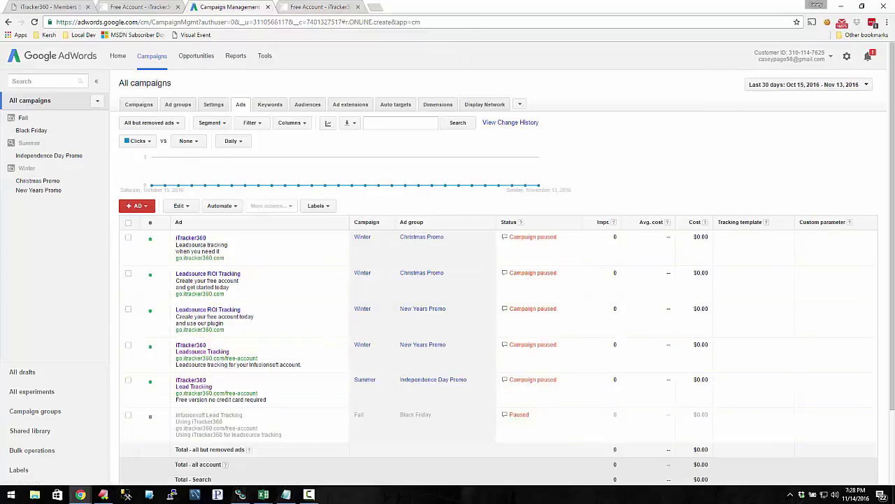
pyautogui.moveTo(793, 240)
pyautogui.click(301, 123)
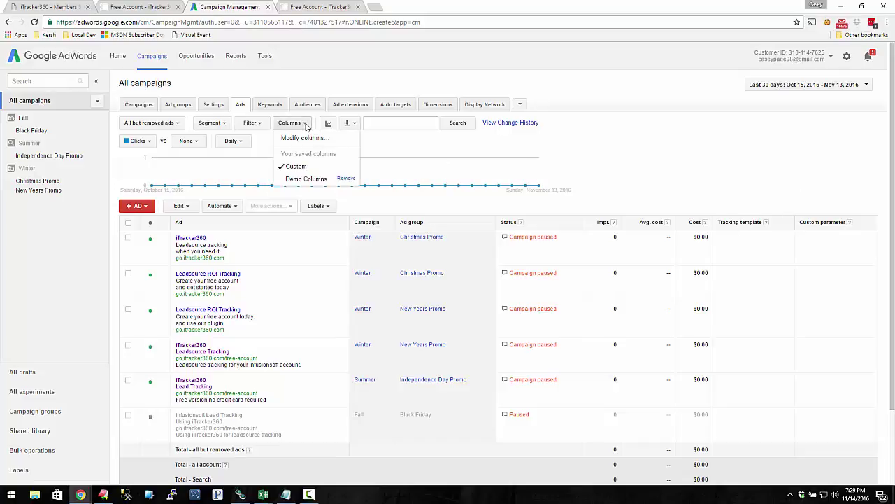
pyautogui.click(295, 139)
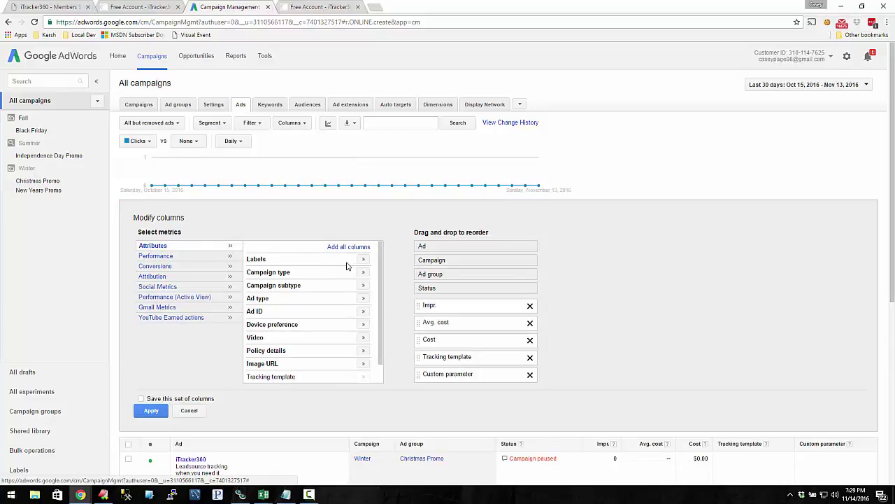
pyautogui.scroll(-1, 298, 323)
pyautogui.moveTo(248, 354); pyautogui.dragTo(298, 369)
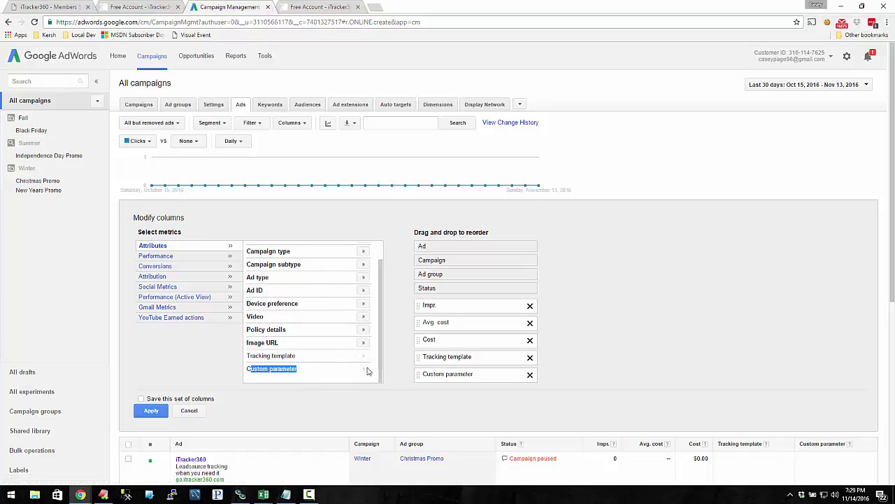
pyautogui.click(190, 410)
pyautogui.scroll(-2, 280, 279)
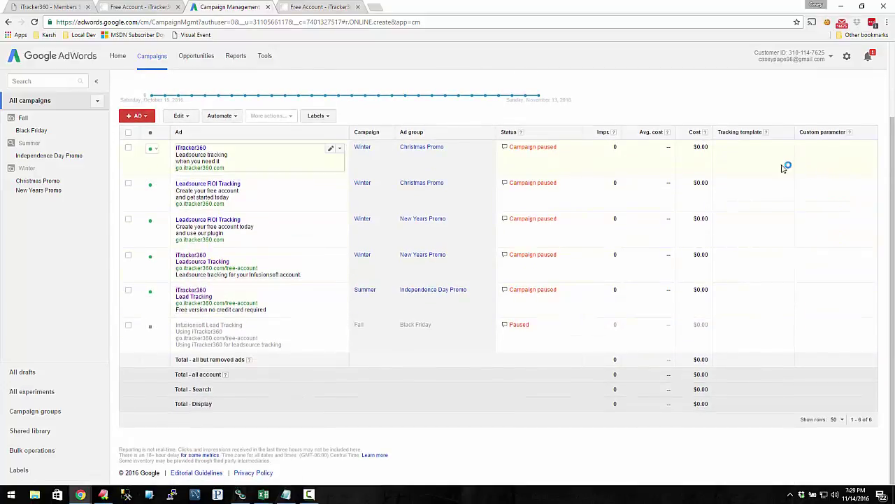
pyautogui.moveTo(812, 153)
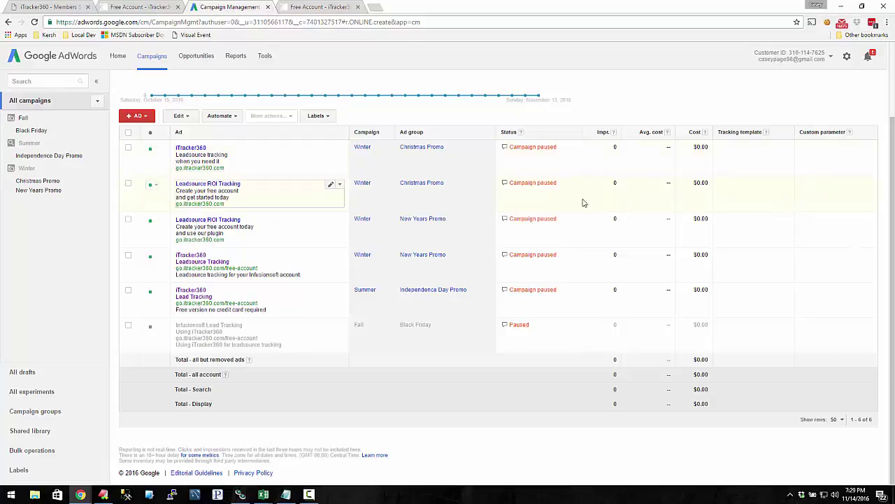
pyautogui.scroll(3, 278, 202)
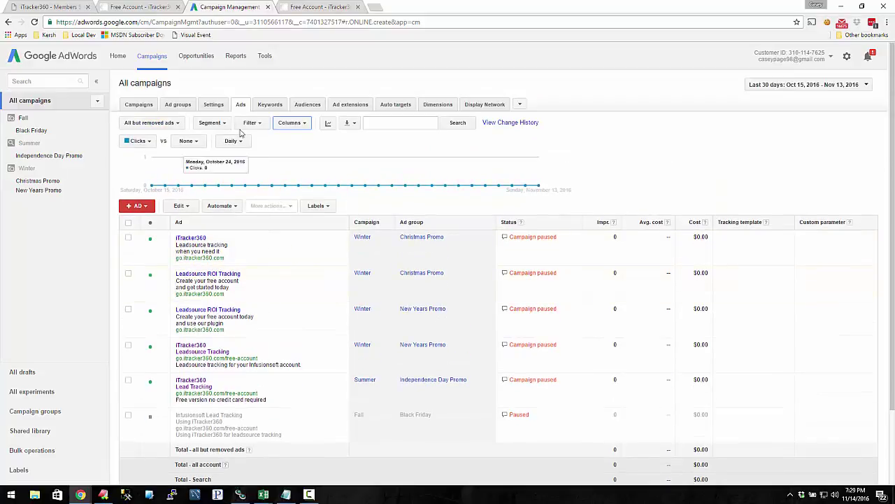
# Step: On the Ad groups tab, start a Black Friday custom parameter named adgroup
pyautogui.click(183, 106)
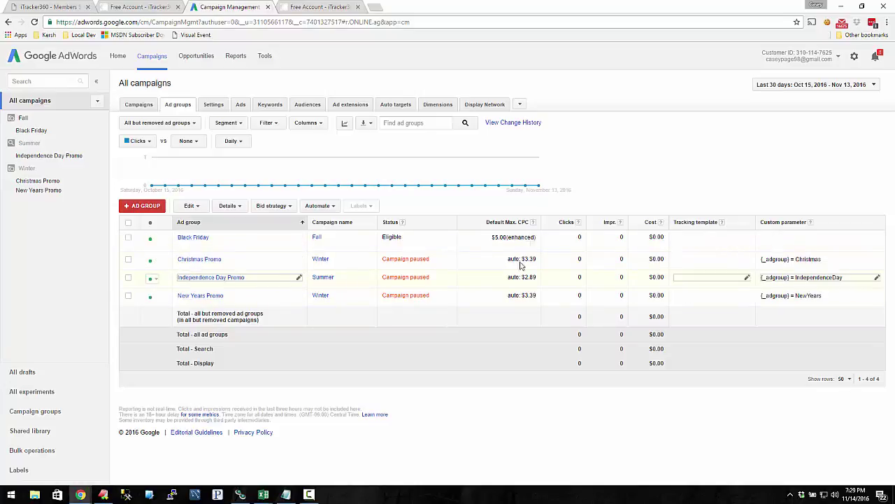
pyautogui.click(785, 237)
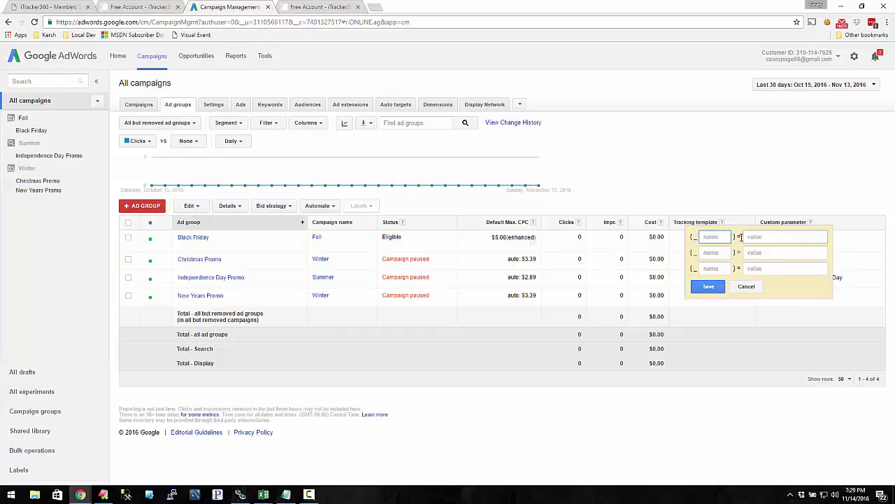
pyautogui.click(786, 222)
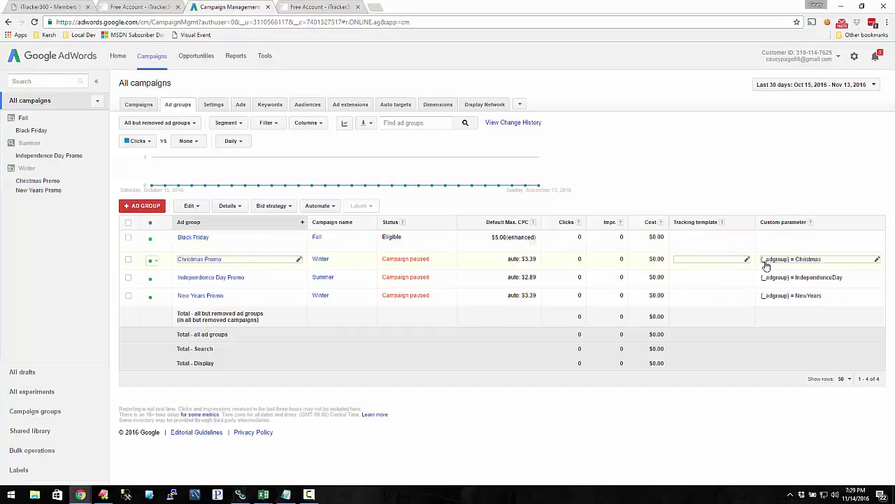
pyautogui.click(799, 237)
pyautogui.write('adgroup')
pyautogui.press('Tab')
# Step: Give the adgroup parameter the value BlackFriday, without a space, and save it
pyautogui.write('Bl')
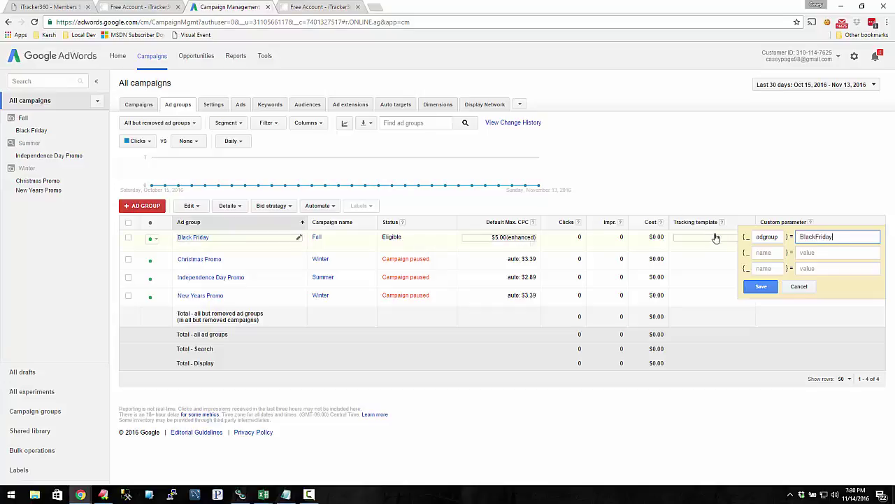
pyautogui.click(815, 236)
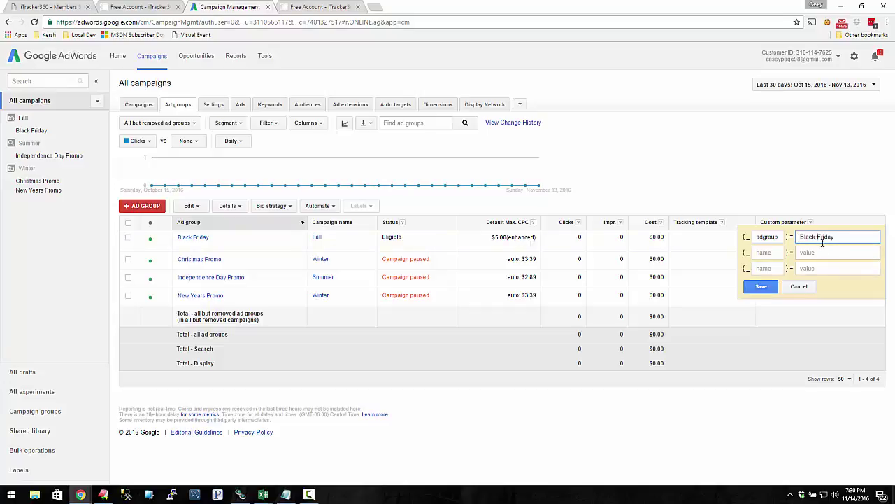
pyautogui.click(763, 285)
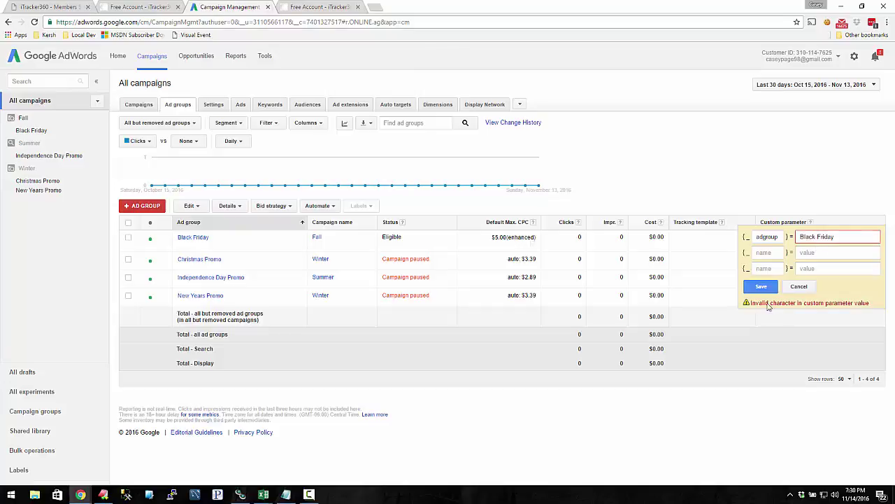
pyautogui.click(819, 237)
pyautogui.press('BackSpace')
pyautogui.doubleClick(833, 237)
pyautogui.click(749, 238)
pyautogui.doubleClick(769, 238)
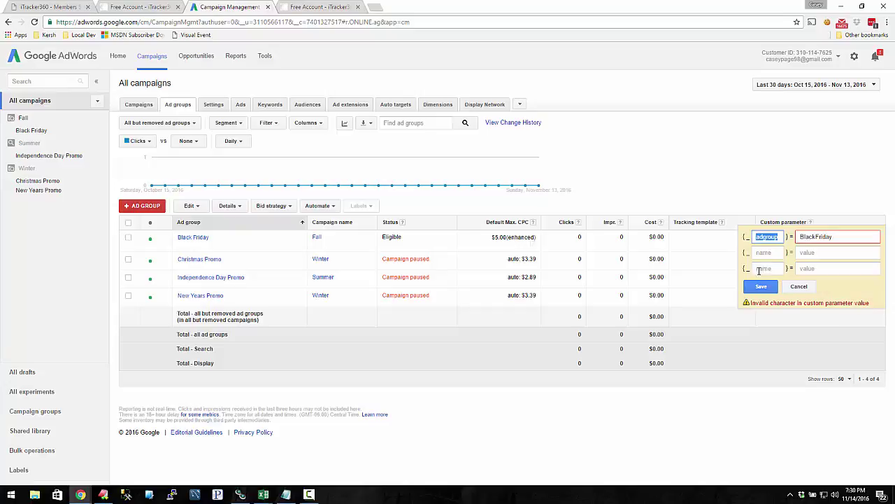
pyautogui.click(762, 287)
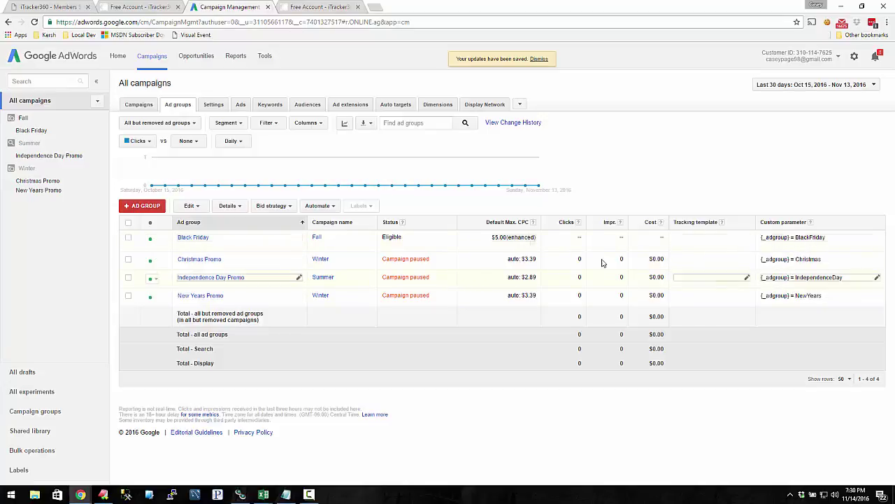
# Step: Replace black_friday_ad with {_adgroup} in the Notepad template's utm_content, then go back to AdWords
pyautogui.hotkey('alt', 'Tab')
pyautogui.hotkey('alt', 'Tab')
pyautogui.hotkey('alt', 'Tab')
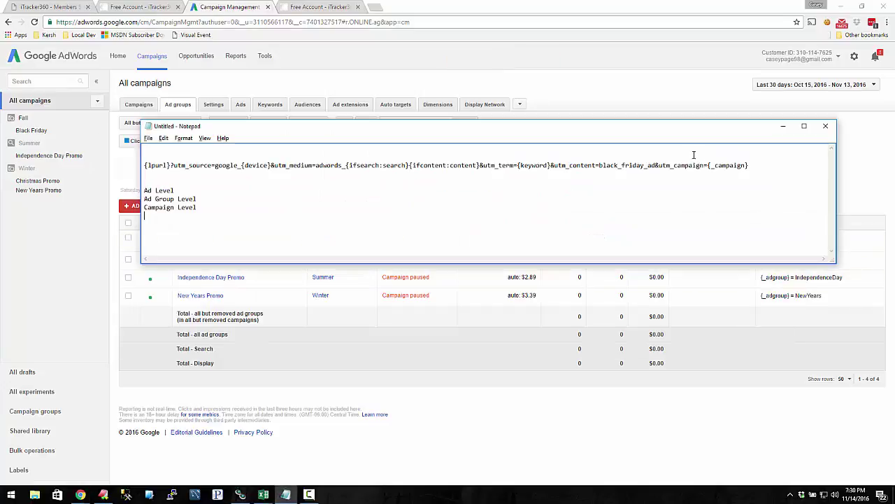
pyautogui.moveTo(660, 168); pyautogui.dragTo(702, 168)
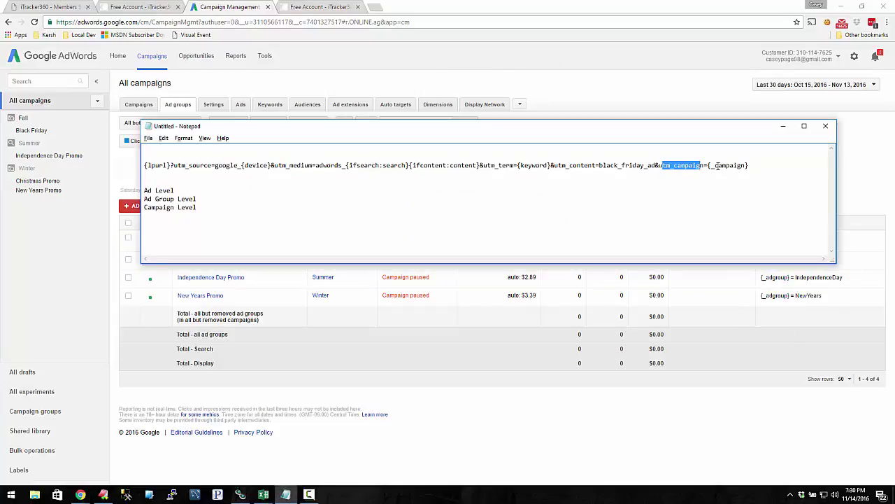
pyautogui.moveTo(656, 168); pyautogui.dragTo(600, 167)
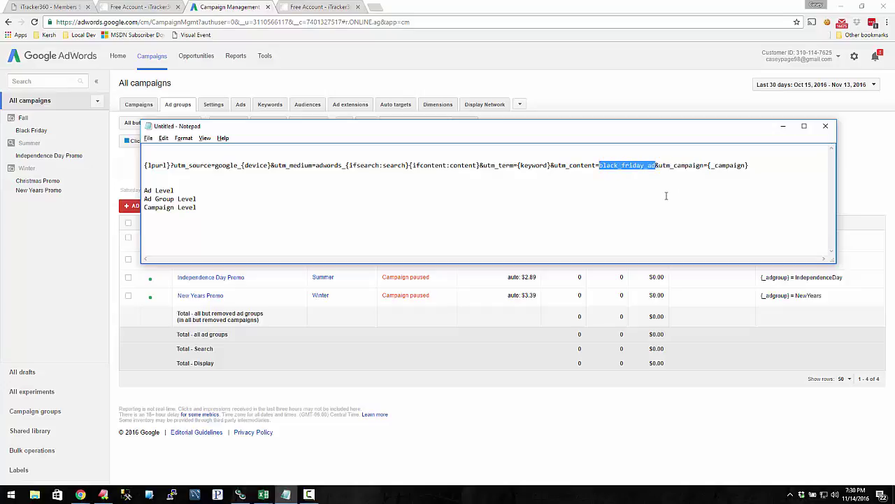
pyautogui.write('{_adgroup}')
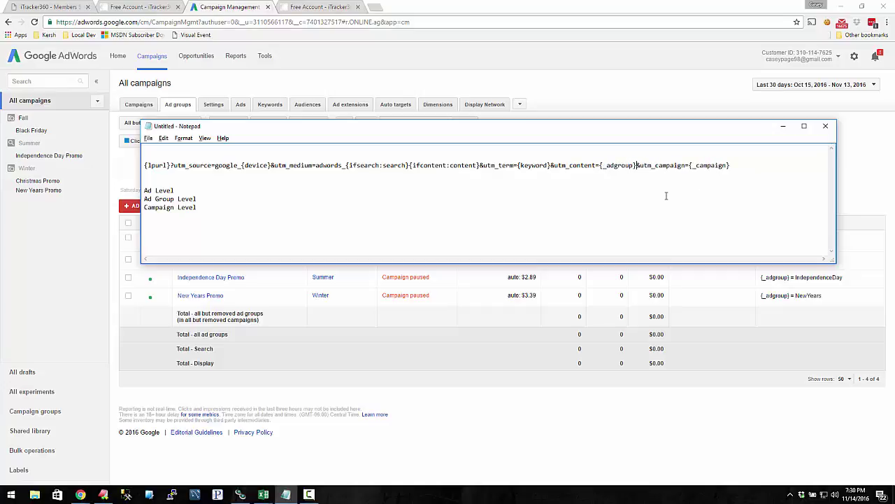
pyautogui.moveTo(599, 166); pyautogui.dragTo(636, 166)
pyautogui.click(606, 166)
pyautogui.moveTo(517, 166); pyautogui.dragTo(551, 165)
pyautogui.moveTo(608, 165); pyautogui.dragTo(638, 165)
pyautogui.click(848, 179)
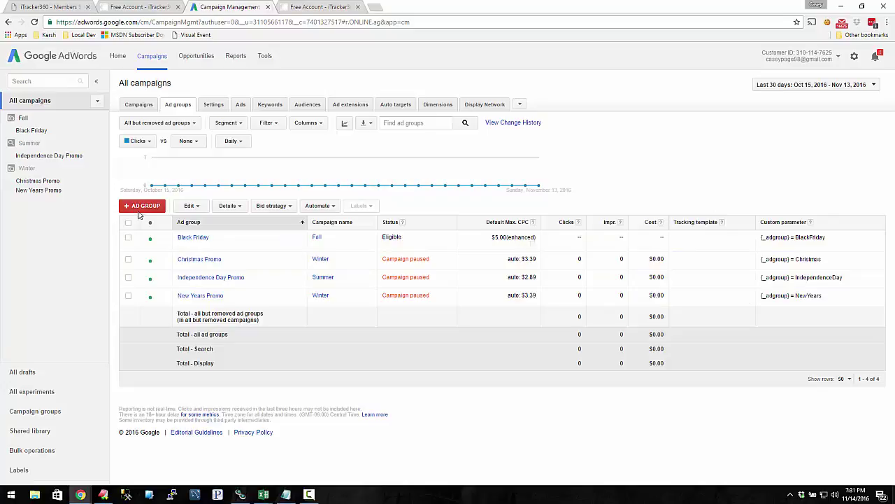
# Step: Check the Tracking template and Custom parameter columns, then open the Fall campaign from the Campaigns table
pyautogui.click(315, 124)
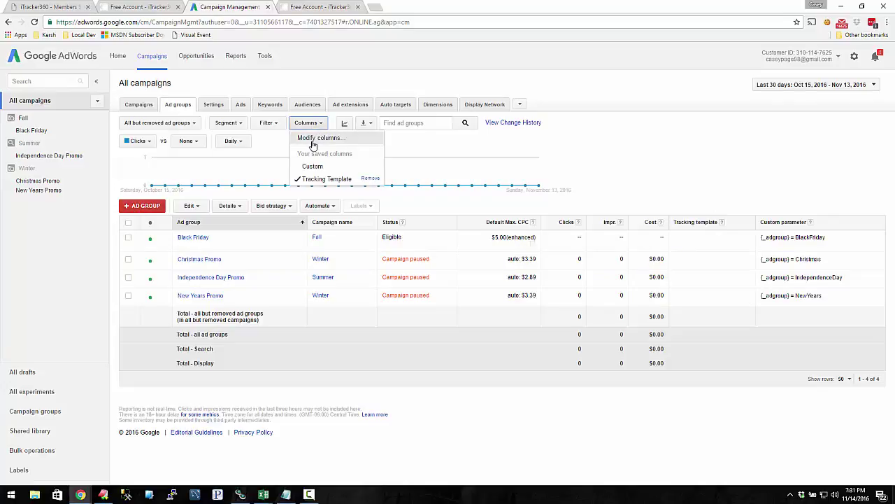
pyautogui.click(316, 140)
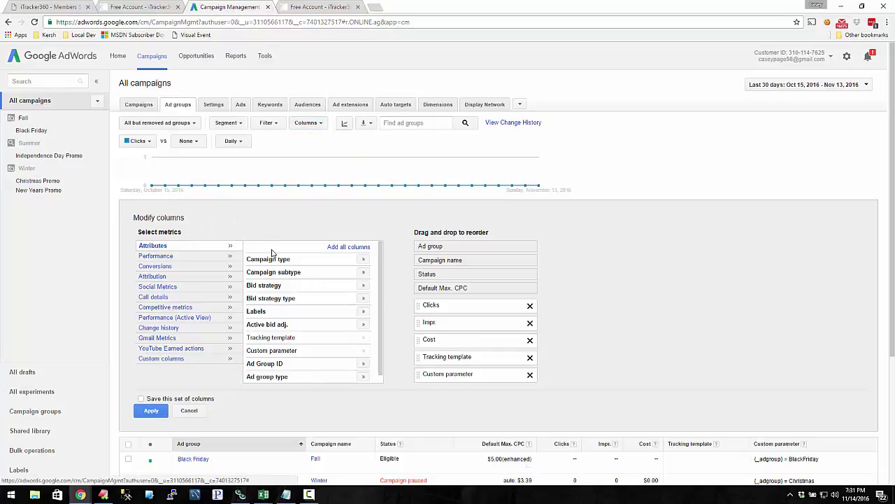
pyautogui.tripleClick(250, 336)
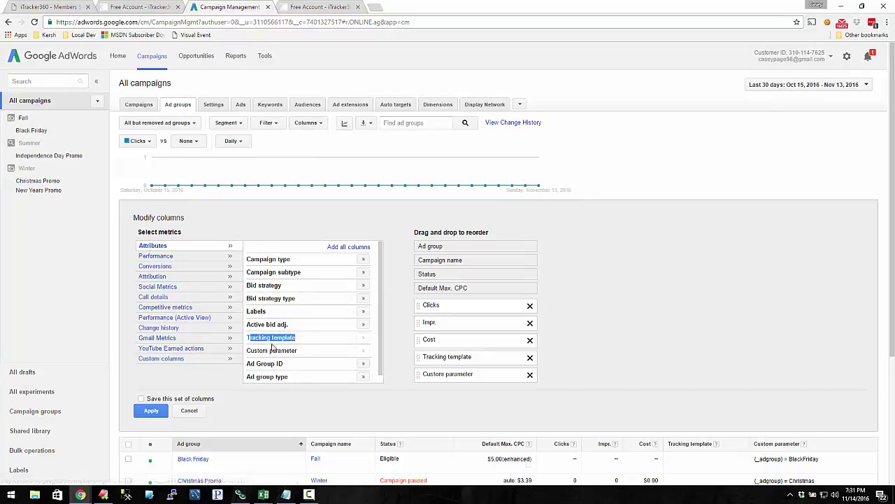
pyautogui.moveTo(255, 349); pyautogui.dragTo(278, 350)
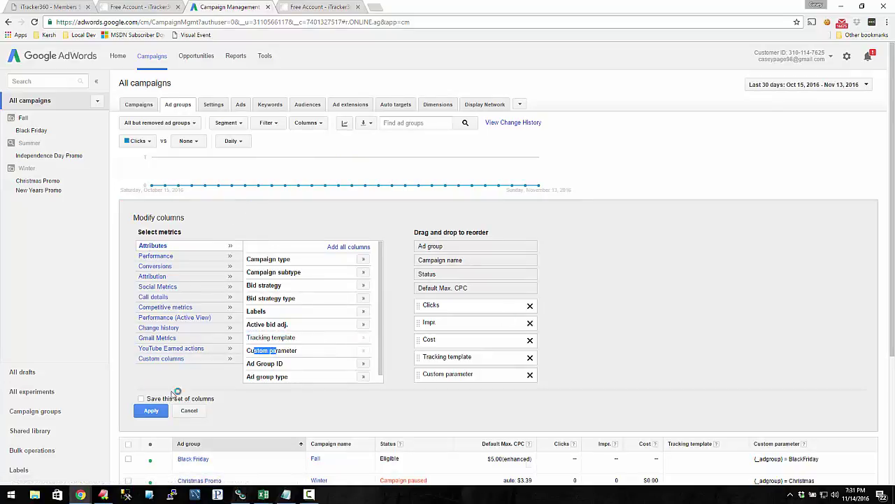
pyautogui.click(190, 411)
pyautogui.click(144, 107)
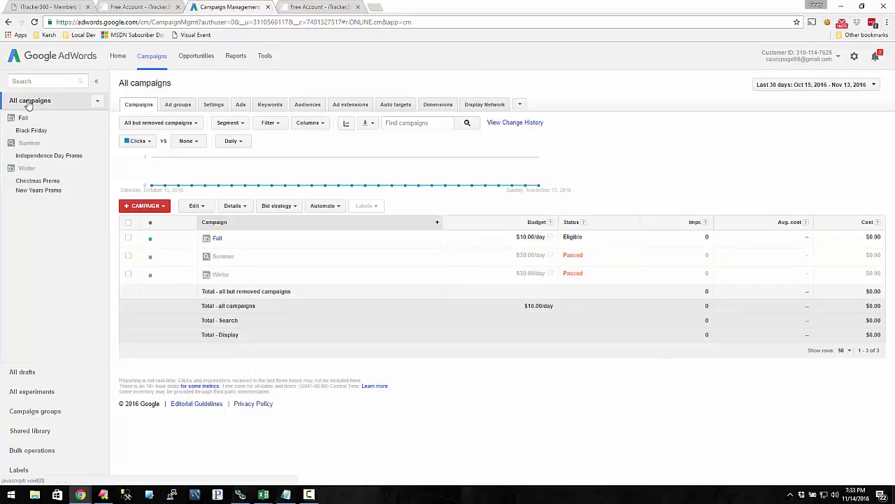
pyautogui.click(25, 118)
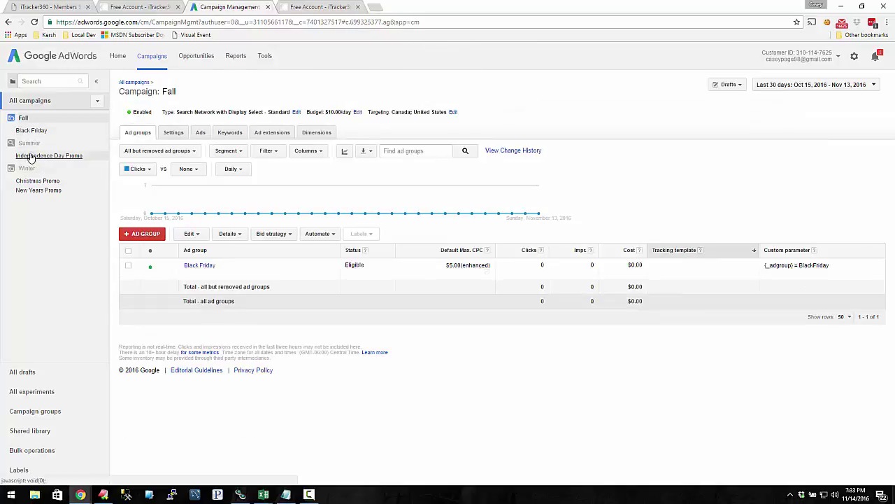
# Step: Return to All campaigns and open the Settings table to compare campaign custom parameters
pyautogui.click(39, 100)
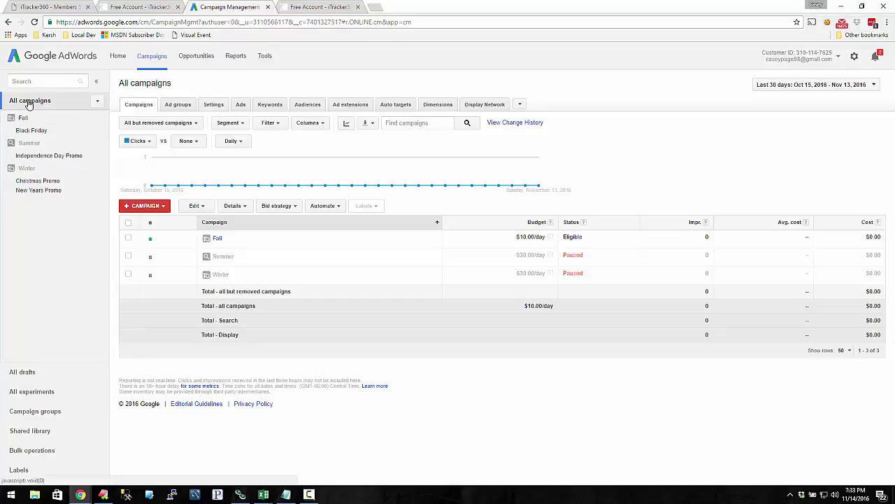
pyautogui.click(214, 104)
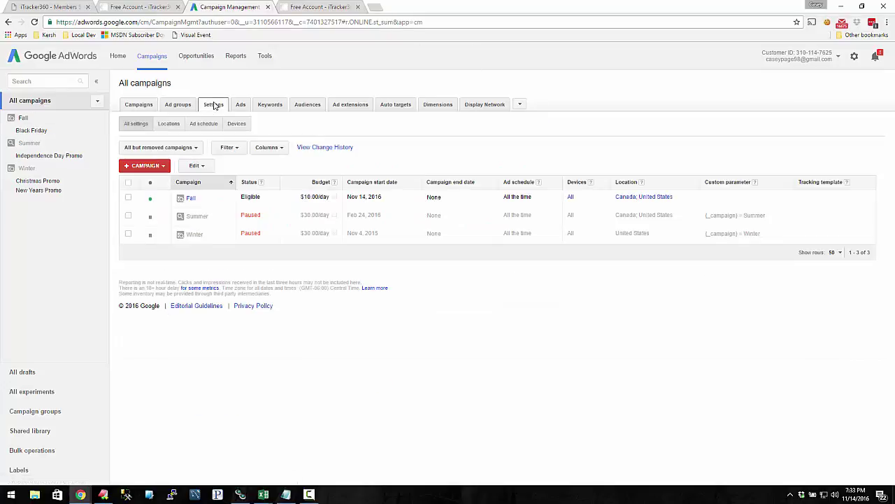
pyautogui.click(271, 148)
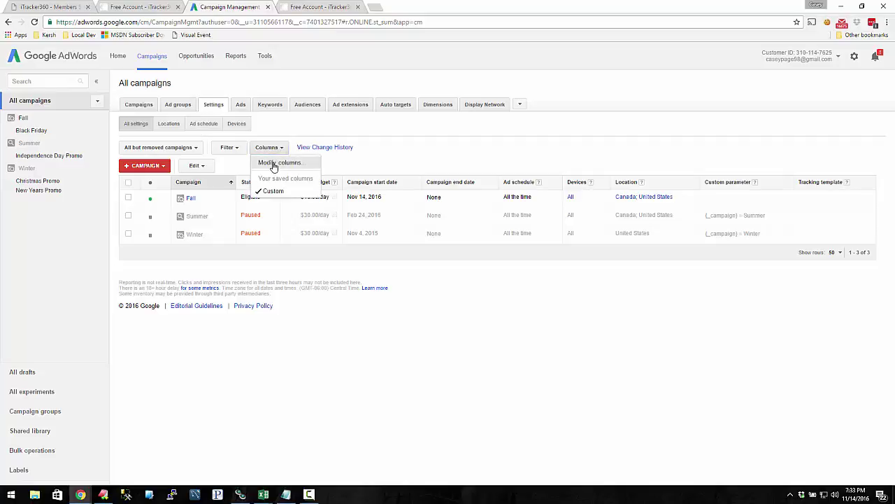
pyautogui.click(275, 165)
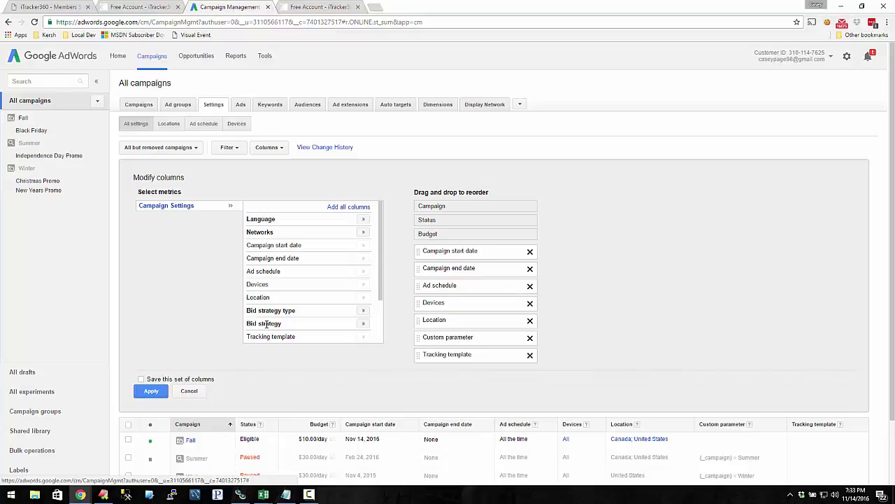
pyautogui.scroll(-1, 262, 321)
pyautogui.tripleClick(249, 289)
pyautogui.tripleClick(278, 304)
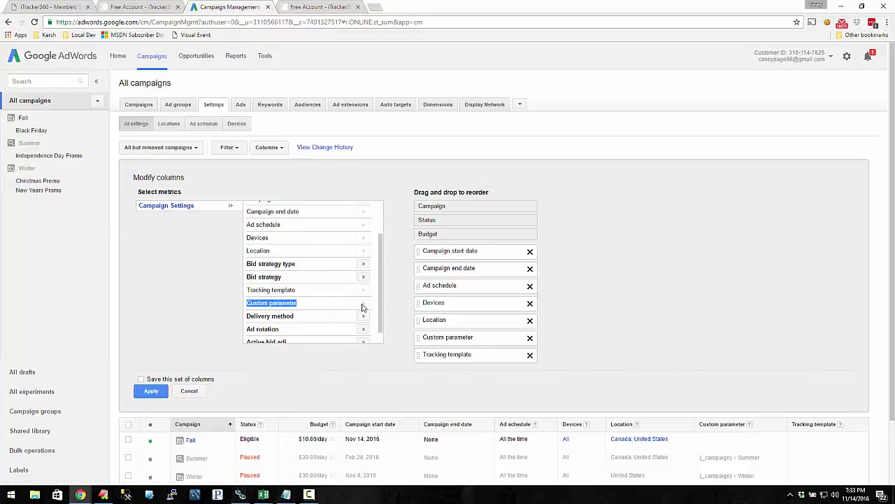
pyautogui.click(149, 390)
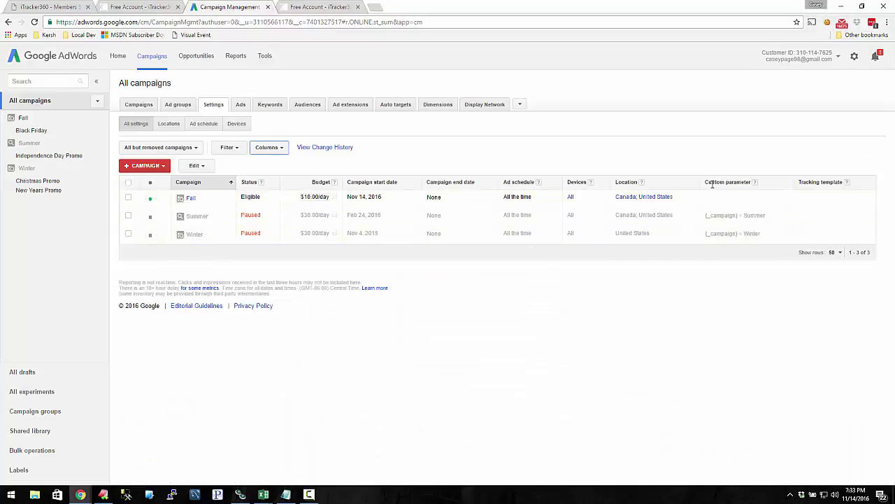
pyautogui.moveTo(736, 207)
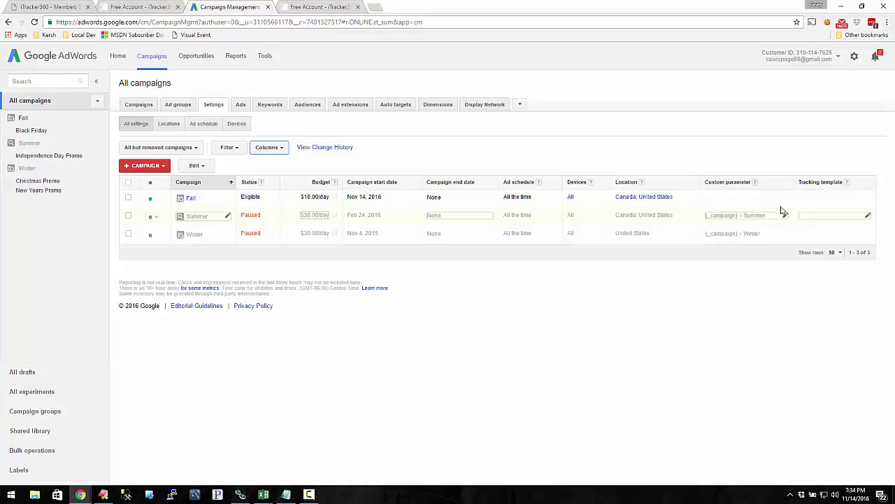
# Step: Add the custom parameter campaign = Fall to the Fall campaign and save it
pyautogui.click(727, 200)
pyautogui.write('campaign')
pyautogui.press('Tab')
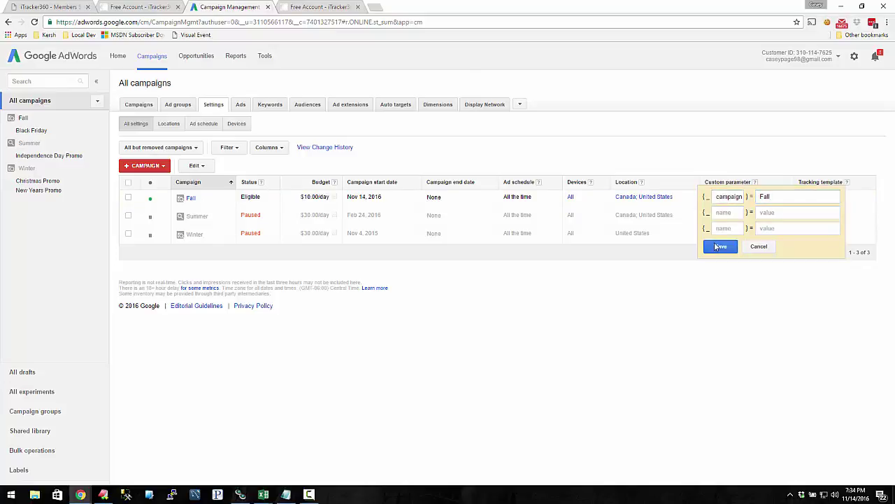
pyautogui.click(720, 246)
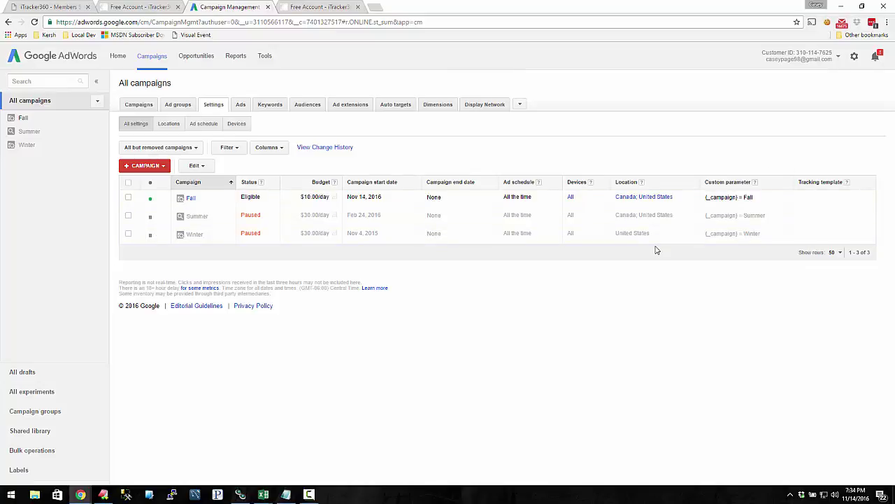
# Step: In Shared library > URL options, edit the account tracking template and select its text
pyautogui.click(35, 454)
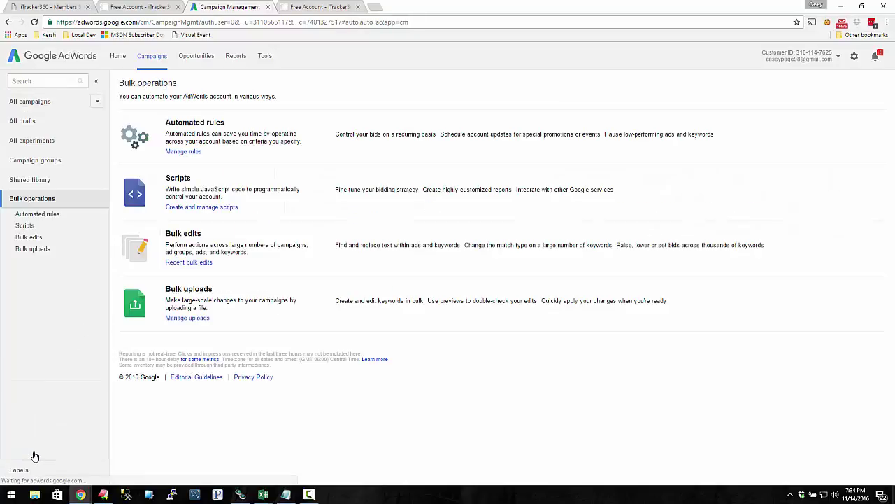
pyautogui.click(42, 180)
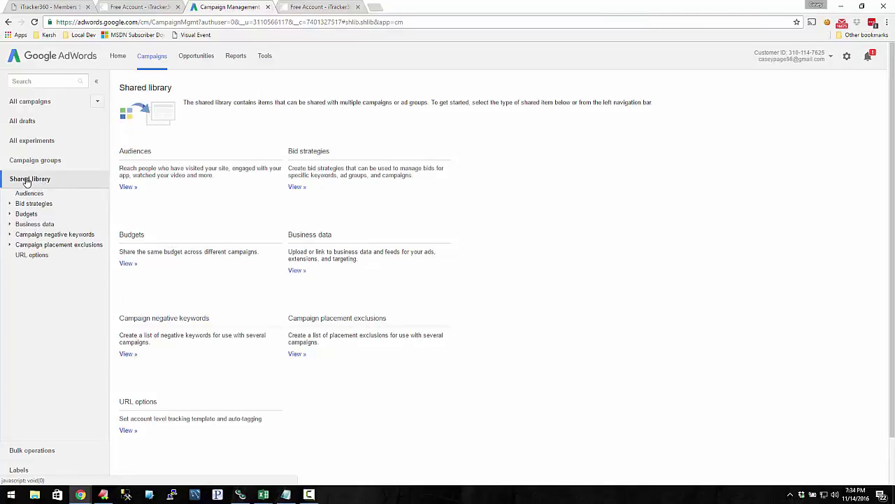
pyautogui.click(32, 256)
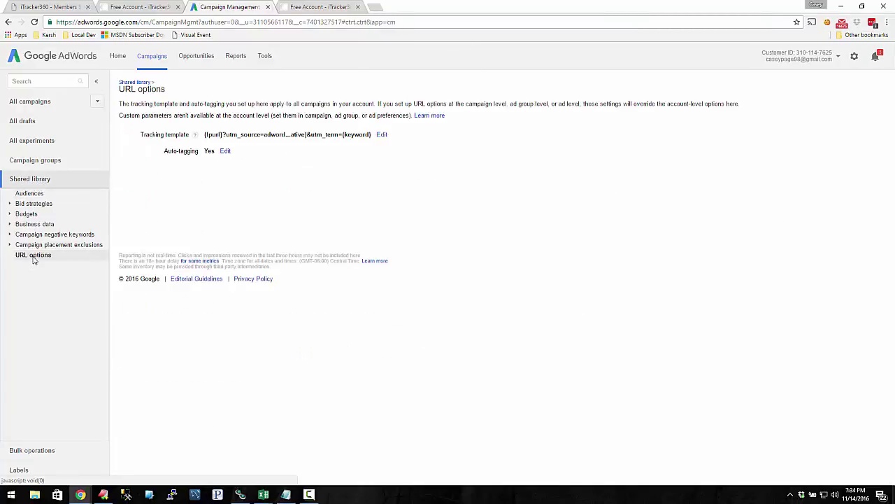
pyautogui.moveTo(142, 135); pyautogui.dragTo(188, 135)
pyautogui.click(316, 204)
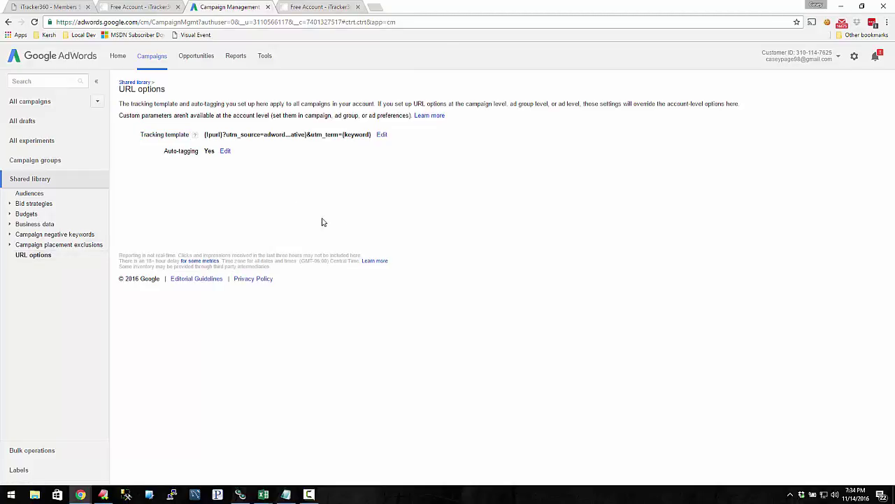
pyautogui.click(381, 135)
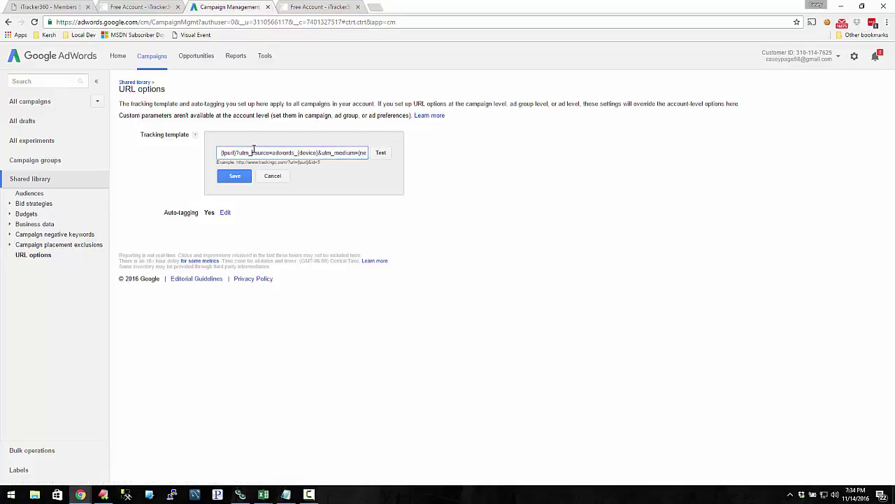
pyautogui.tripleClick(284, 151)
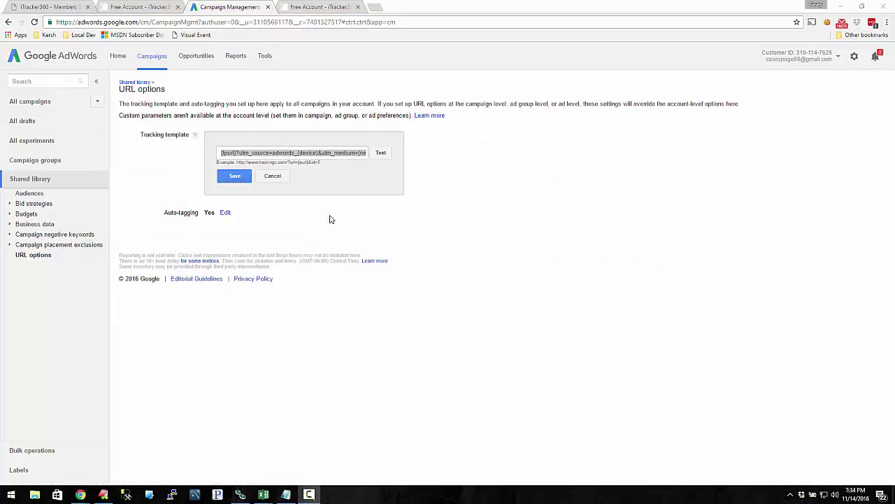
# Step: In Notepad, select the Ad Level, Ad Group Level and Campaign Level lines
pyautogui.hotkey('alt', 'Tab')
pyautogui.click(578, 180)
pyautogui.moveTo(145, 184); pyautogui.dragTo(199, 209)
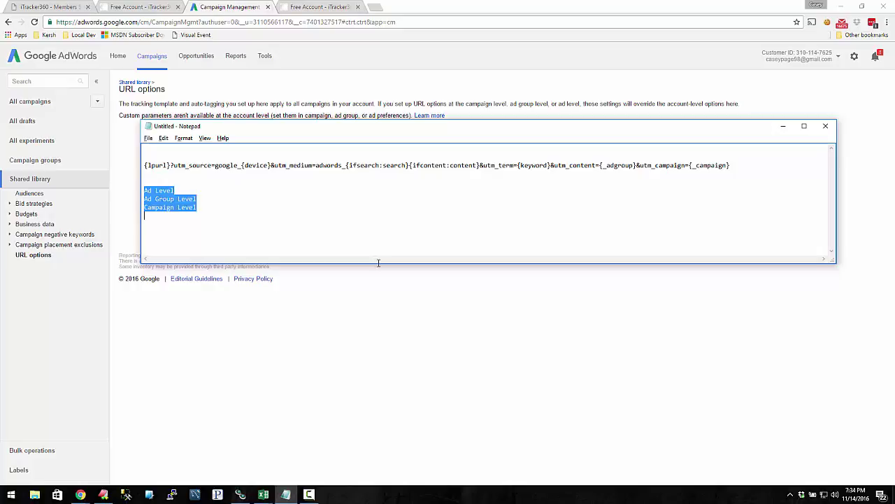
# Step: Paste the copied template into Notepad and delete _{placement} from line 2's utm_medium
pyautogui.write('{lpurl}?utm_source=adwords_{device}&utm_medium={network}_{placement}&utm_campaign={_campaign}_{_adgroup}&utm_content=itracker360_{creative}&utm_term={keyword}')
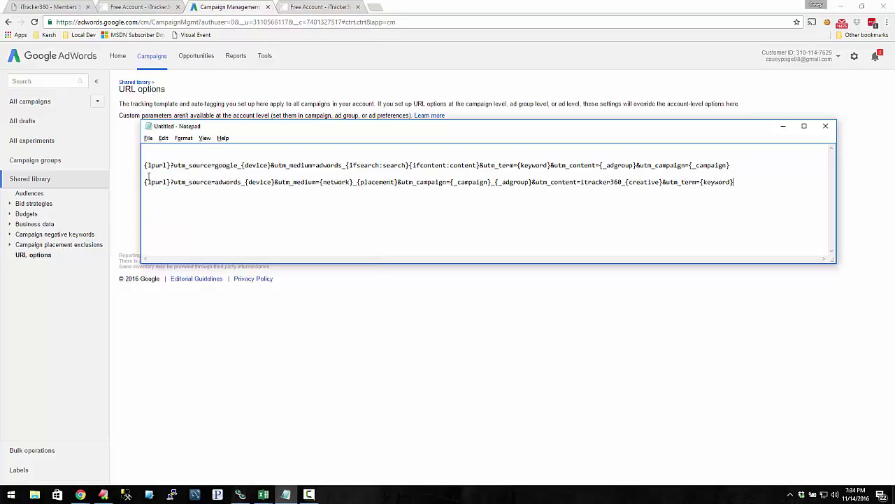
pyautogui.moveTo(169, 182); pyautogui.dragTo(130, 180)
pyautogui.moveTo(216, 183); pyautogui.dragTo(399, 183)
pyautogui.press('BackSpace')
pyautogui.press('BackSpace')
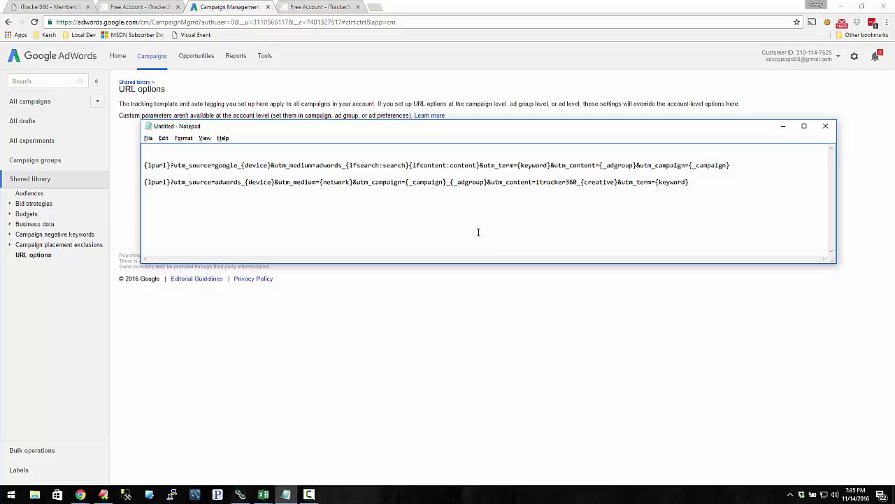
pyautogui.moveTo(345, 166); pyautogui.dragTo(478, 167)
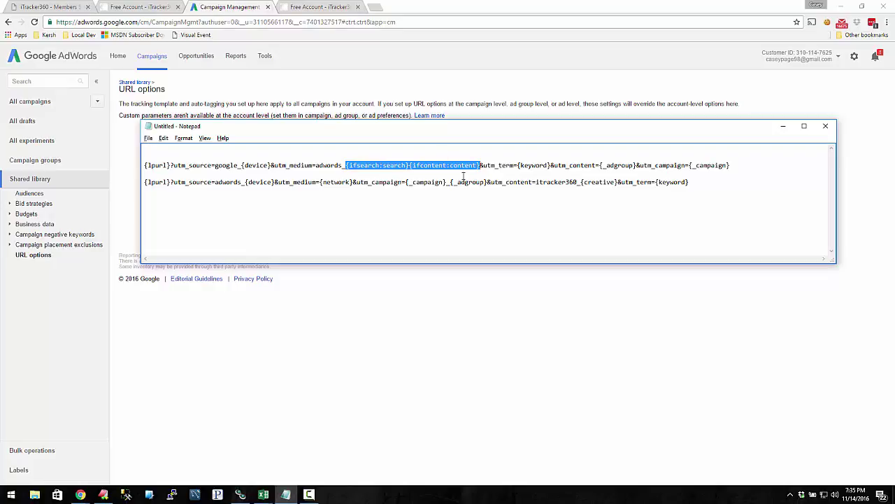
pyautogui.click(353, 182)
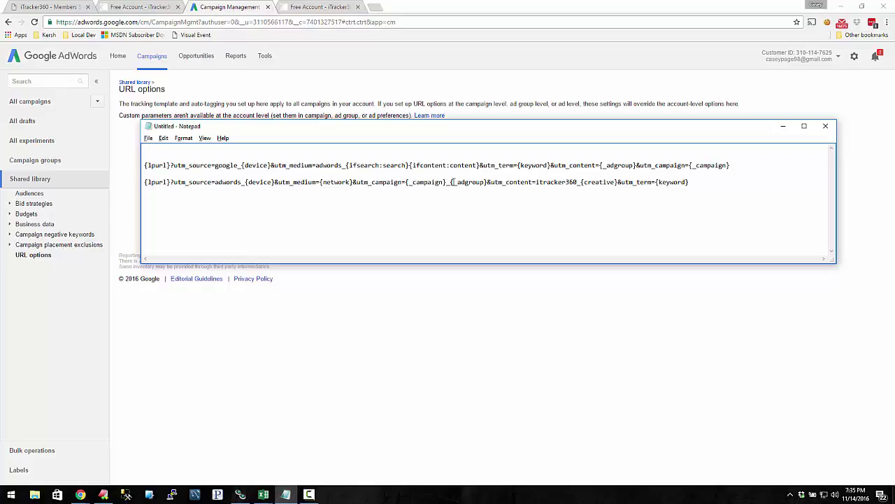
# Step: Remove {_adgroup} from utm_campaign and select itracker360_{creative} in utm_content for replacement
pyautogui.moveTo(448, 182); pyautogui.dragTo(487, 184)
pyautogui.press('Delete')
pyautogui.moveTo(409, 182); pyautogui.dragTo(441, 183)
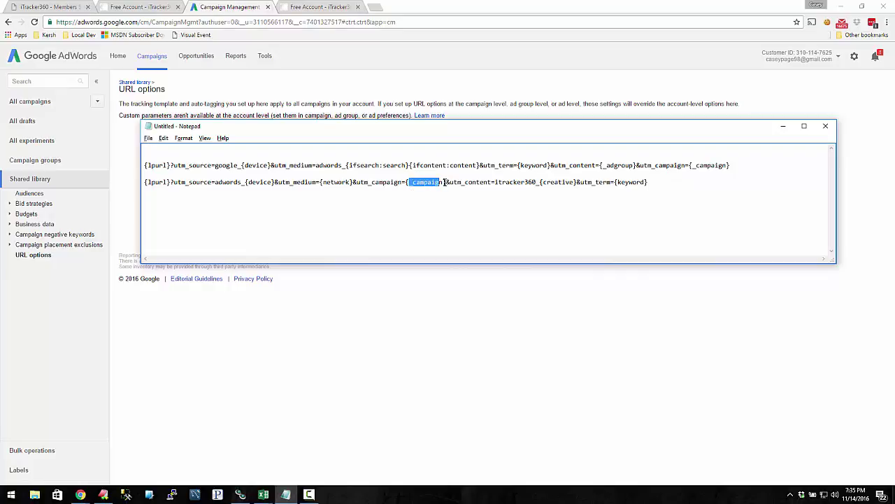
pyautogui.click(459, 184)
pyautogui.moveTo(576, 182)
pyautogui.mouseDown()
pyautogui.moveTo(497, 182)
pyautogui.moveTo(577, 182)
pyautogui.mouseUp()
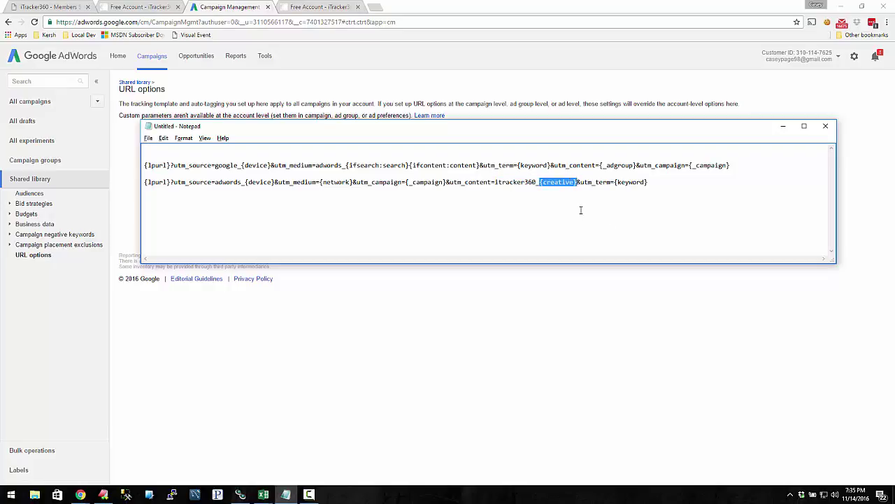
pyautogui.moveTo(495, 183); pyautogui.dragTo(578, 182)
# Step: In Notepad, change the second URL's utm_content placeholder to {_content}
pyautogui.write('{_adgr')
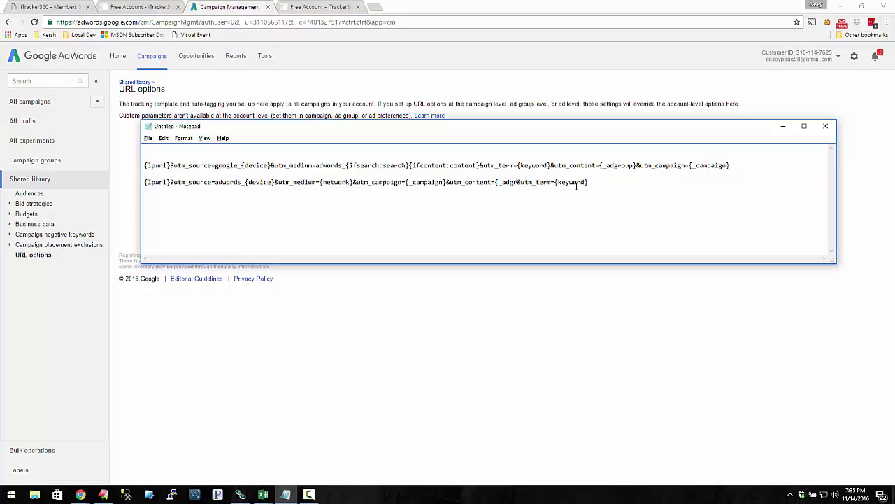
pyautogui.write('oup}')
pyautogui.moveTo(611, 188); pyautogui.dragTo(54, 215)
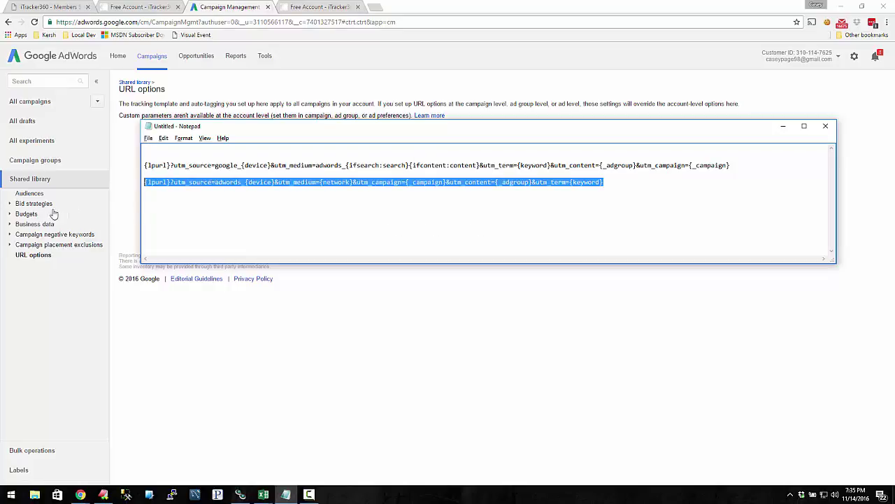
pyautogui.click(519, 231)
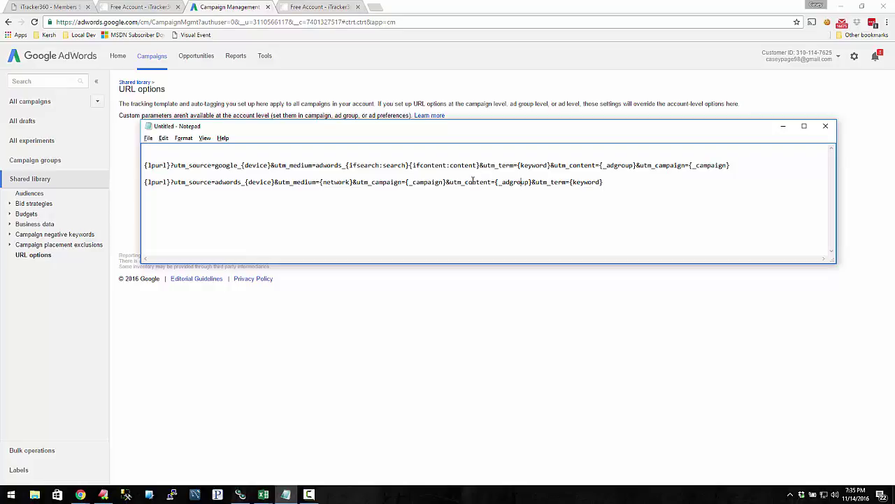
pyautogui.moveTo(462, 182); pyautogui.dragTo(487, 187)
pyautogui.moveTo(501, 182); pyautogui.dragTo(530, 185)
pyautogui.write('_contenmt')
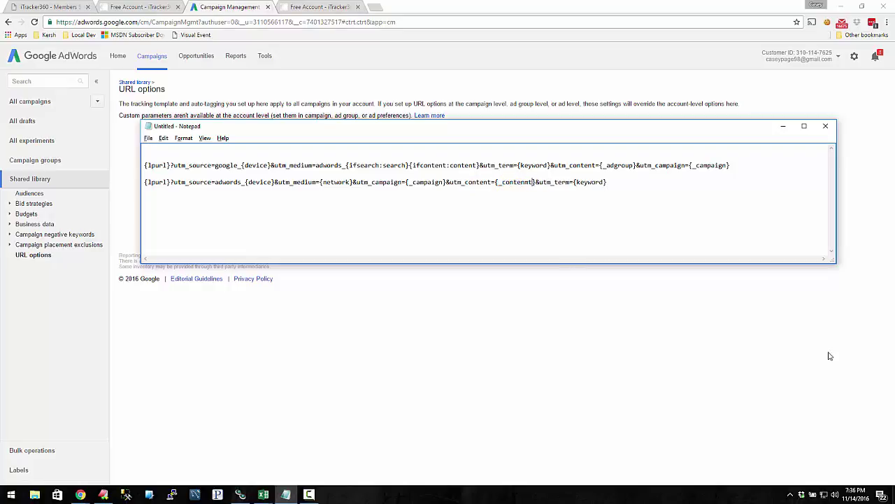
pyautogui.press('BackSpace')
pyautogui.press('BackSpace')
pyautogui.write('t')
# Step: Replace adwords with {_adgroup} so utm_source reads {_adgroup}_{device}, then return to AdWords
pyautogui.moveTo(408, 182)
pyautogui.mouseDown()
pyautogui.moveTo(427, 183)
pyautogui.moveTo(398, 182)
pyautogui.mouseUp()
pyautogui.moveTo(271, 183); pyautogui.dragTo(249, 184)
pyautogui.moveTo(242, 182); pyautogui.dragTo(219, 182)
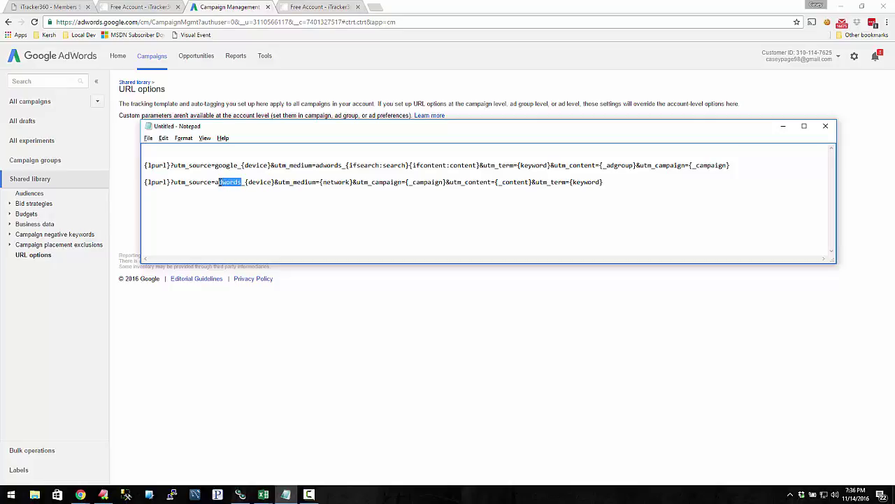
pyautogui.write('{_adgroup}')
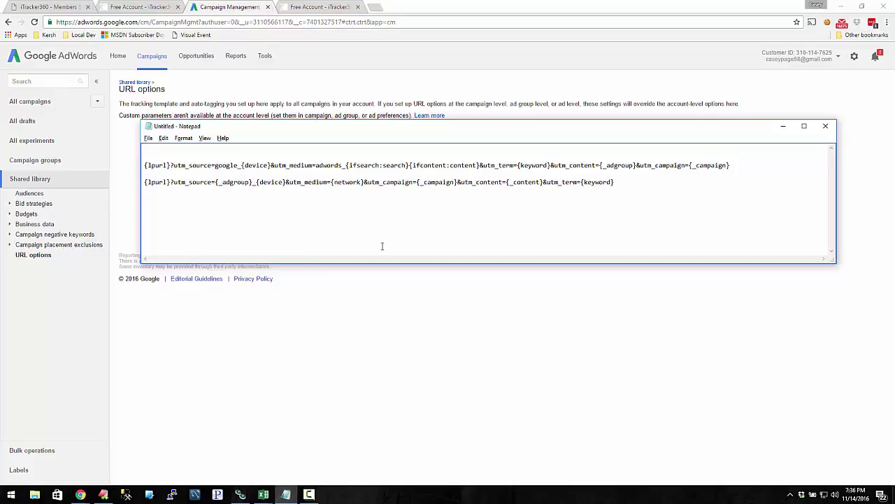
pyautogui.moveTo(254, 182); pyautogui.dragTo(277, 183)
pyautogui.click(250, 188)
pyautogui.moveTo(216, 182); pyautogui.dragTo(674, 212)
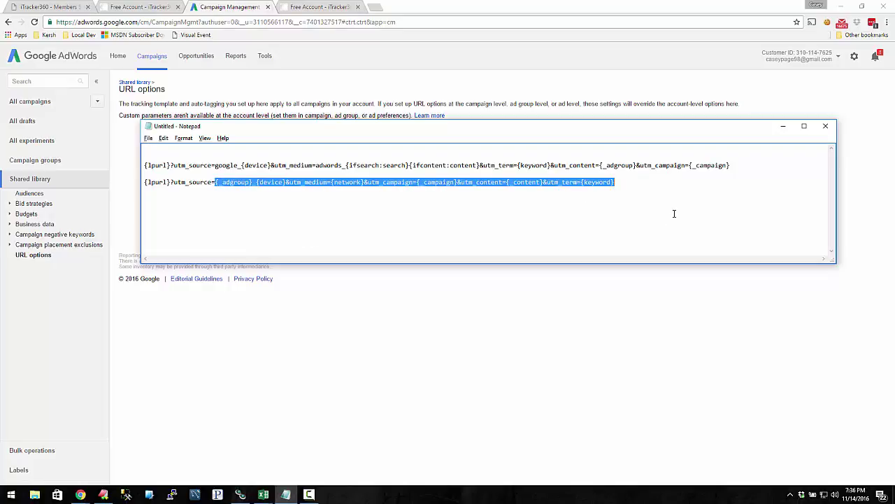
pyautogui.click(422, 319)
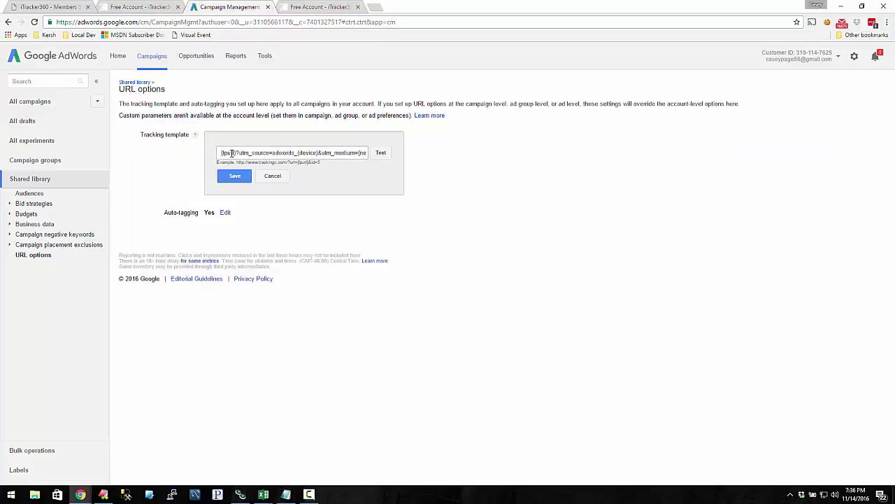
# Step: Test the account tracking template and expand a sample's full URL to confirm its landing page is found
pyautogui.moveTo(221, 152); pyautogui.dragTo(426, 152)
pyautogui.click(418, 180)
pyautogui.click(381, 153)
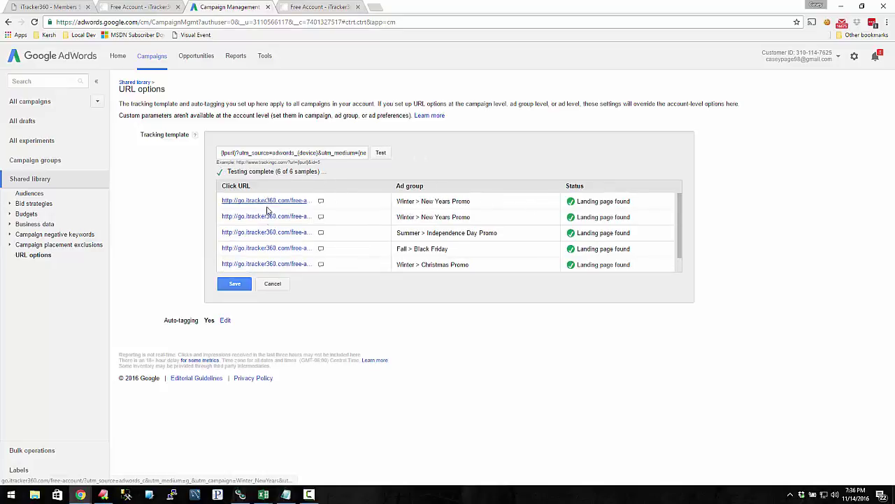
pyautogui.scroll(-1, 490, 204)
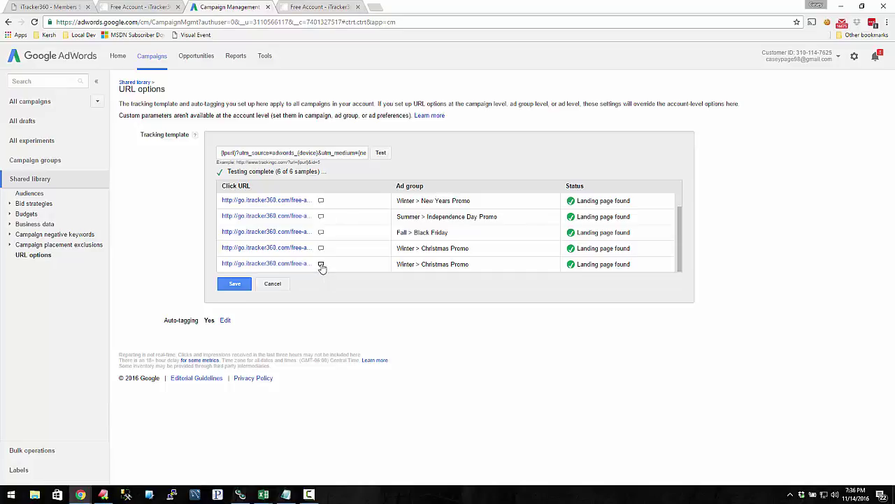
pyautogui.moveTo(321, 266)
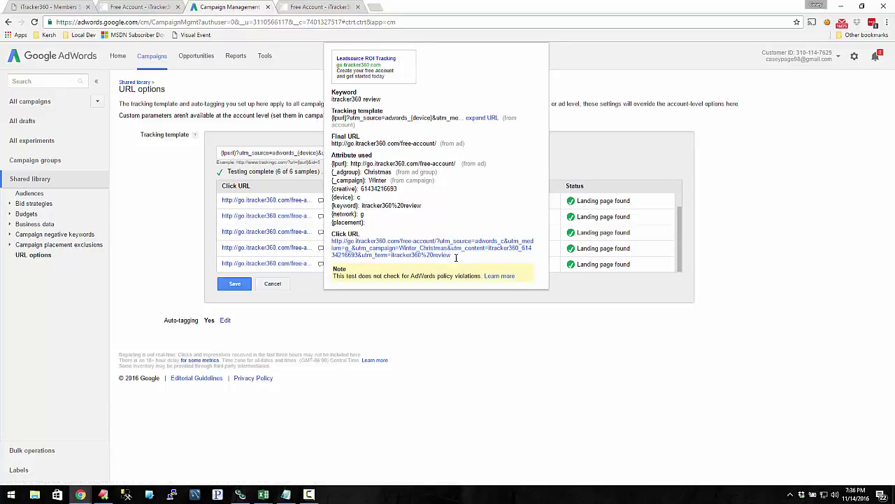
pyautogui.moveTo(456, 258); pyautogui.dragTo(331, 240)
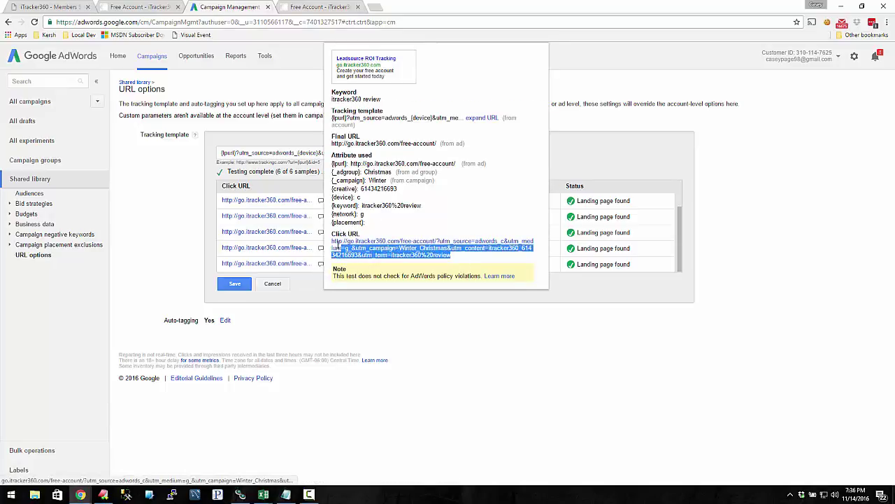
pyautogui.click(453, 263)
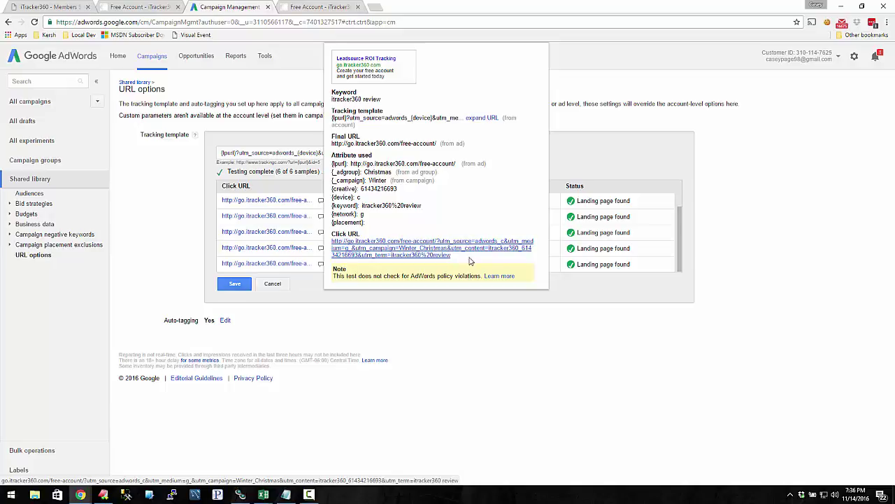
pyautogui.click(482, 118)
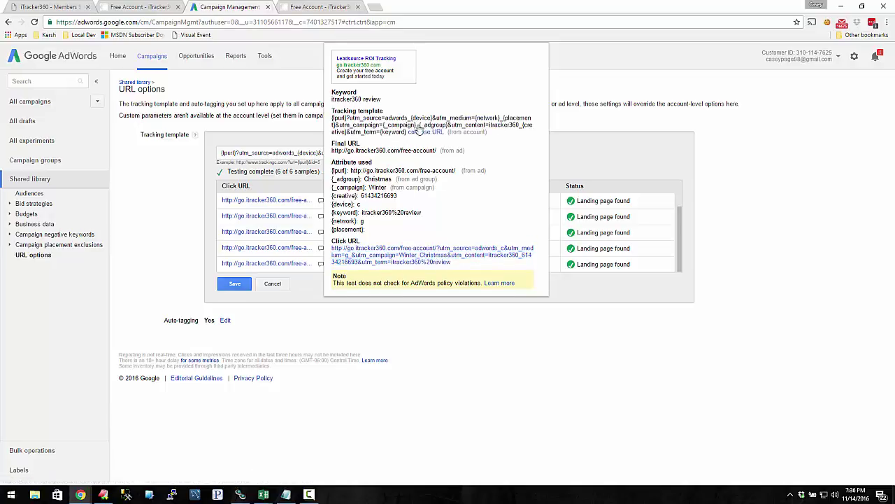
pyautogui.moveTo(343, 119); pyautogui.dragTo(408, 132)
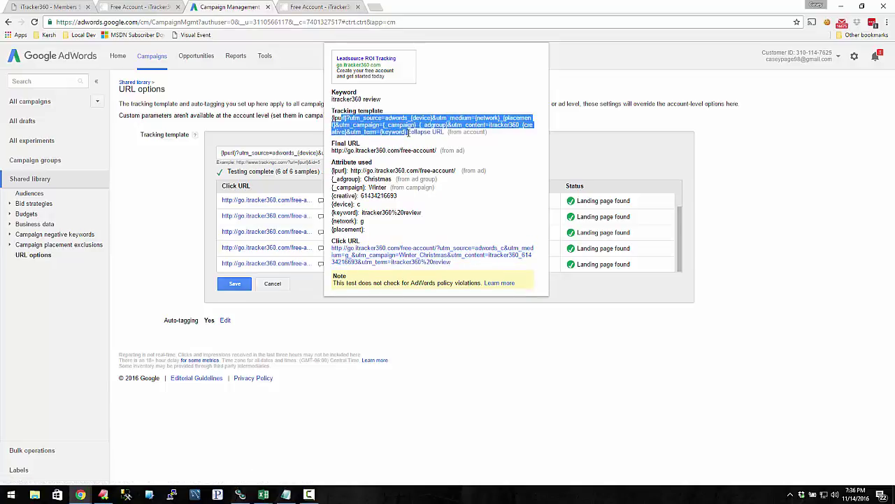
pyautogui.click(448, 131)
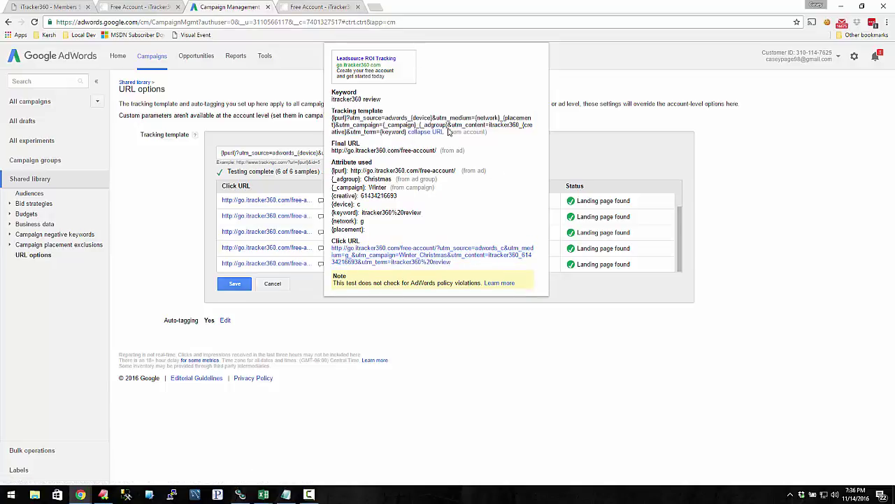
# Step: Close the template editor without saving and open the All campaigns settings table
pyautogui.click(281, 287)
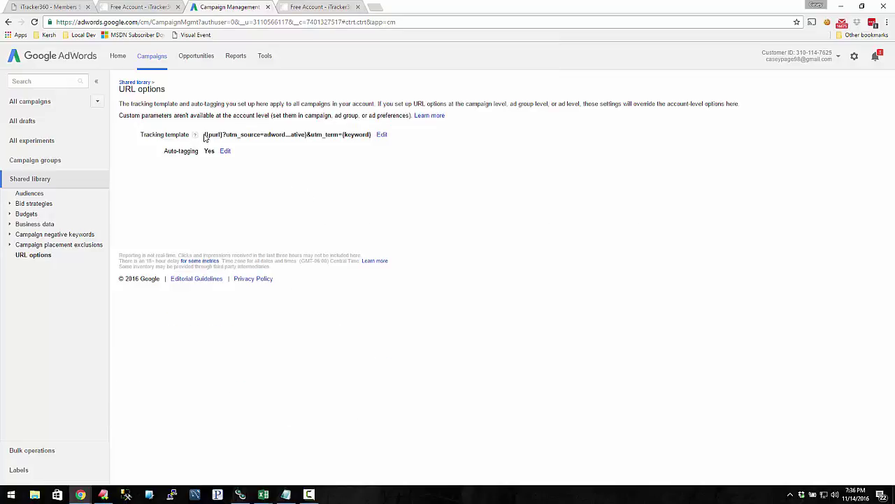
pyautogui.moveTo(206, 134); pyautogui.dragTo(371, 136)
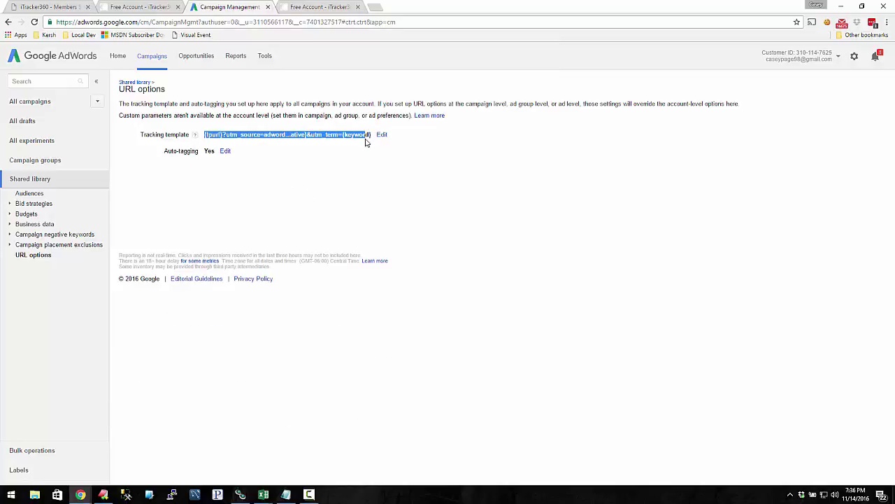
pyautogui.click(238, 168)
pyautogui.click(39, 180)
pyautogui.click(37, 257)
pyautogui.click(44, 100)
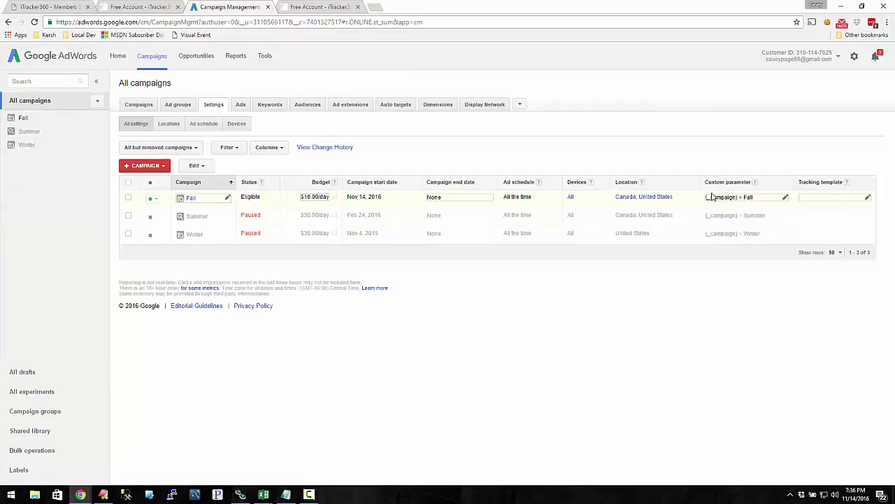
# Step: Paste the first Notepad URL (utm_source=google_{device}) into Fall's tracking template, save it, and open Fall
pyautogui.click(830, 198)
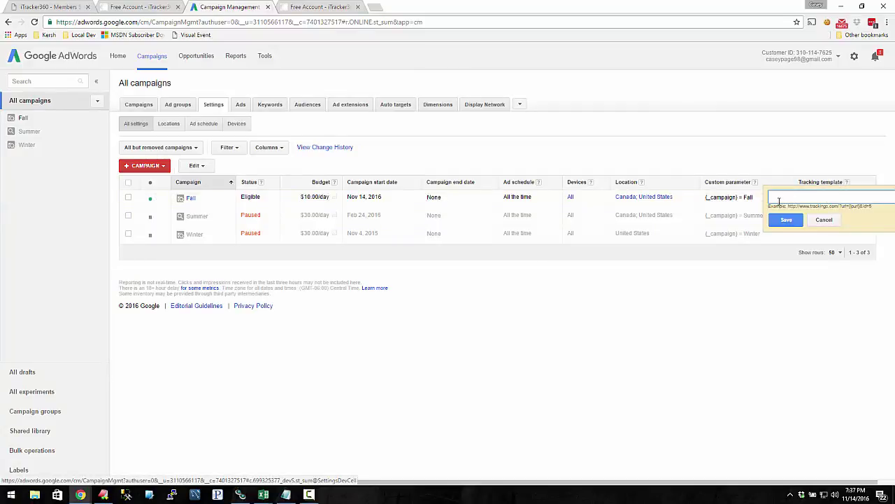
pyautogui.hotkey('alt', 'Tab')
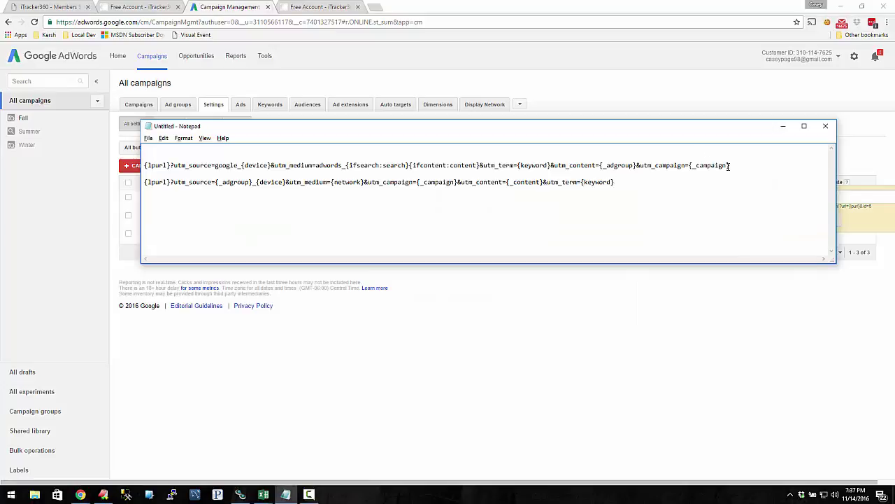
pyautogui.moveTo(729, 165); pyautogui.dragTo(251, 158)
pyautogui.hotkey('ctrl', 'c')
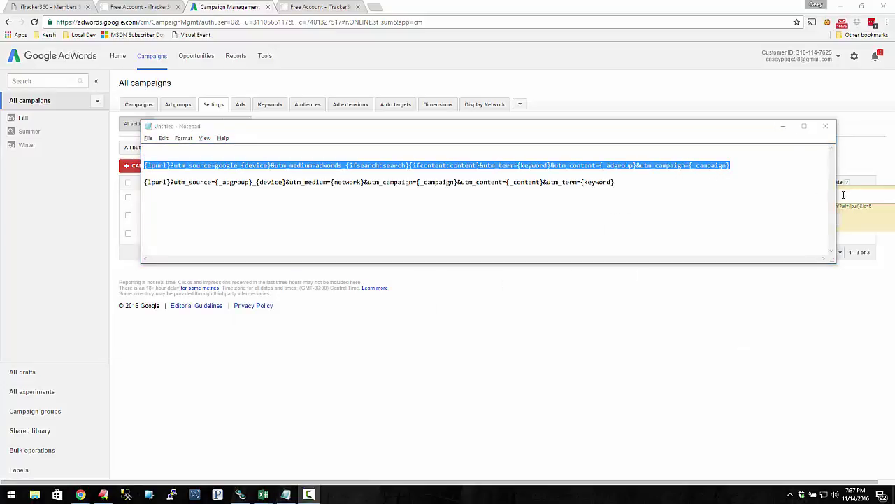
pyautogui.hotkey('alt', 'Tab')
pyautogui.hotkey('ctrl', 'v')
pyautogui.press('Return')
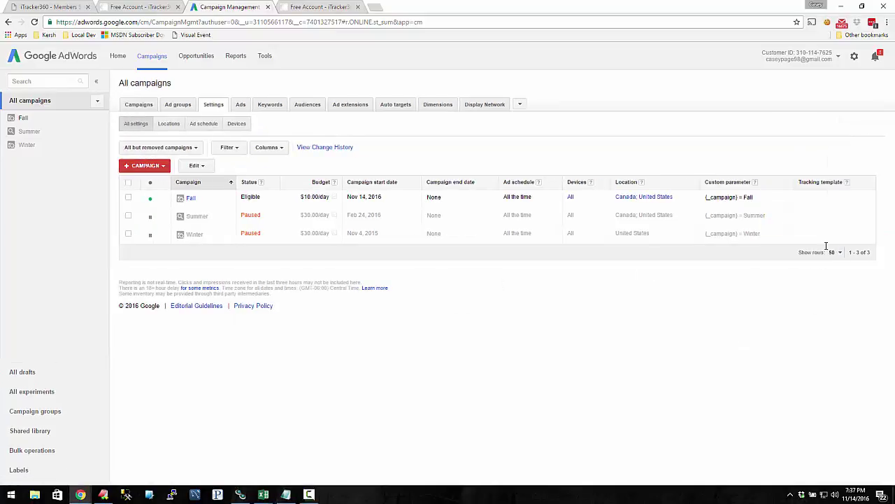
pyautogui.click(833, 199)
pyautogui.hotkey('ctrl', 'v')
pyautogui.click(754, 220)
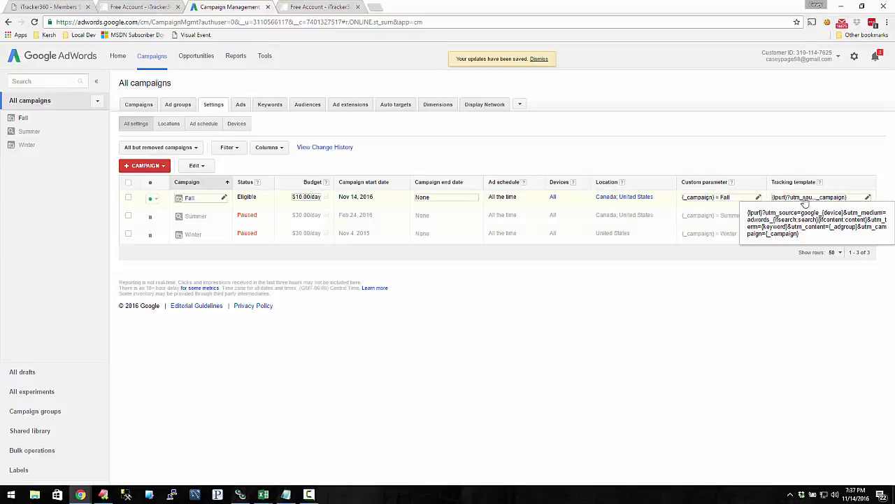
pyautogui.click(189, 200)
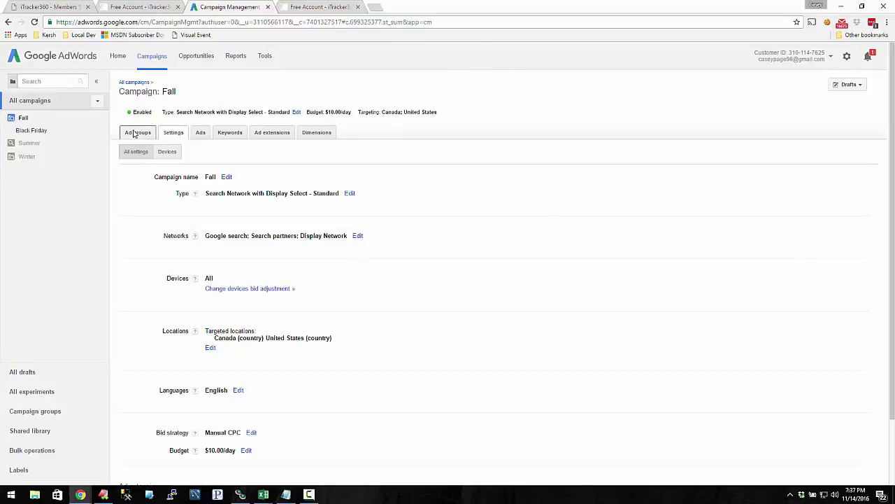
# Step: Re-save Black Friday's custom parameter {_adgroup} = BlackFriday on Fall's Ad groups tab and open that ad group
pyautogui.click(136, 132)
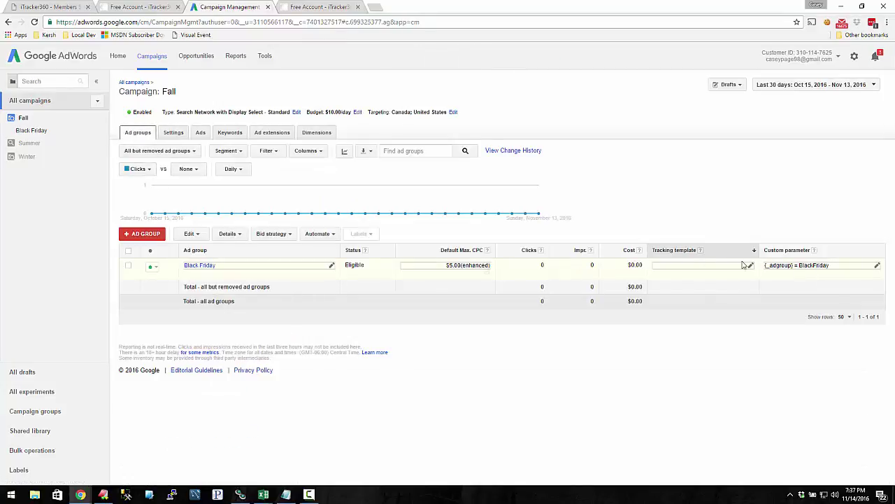
pyautogui.click(684, 266)
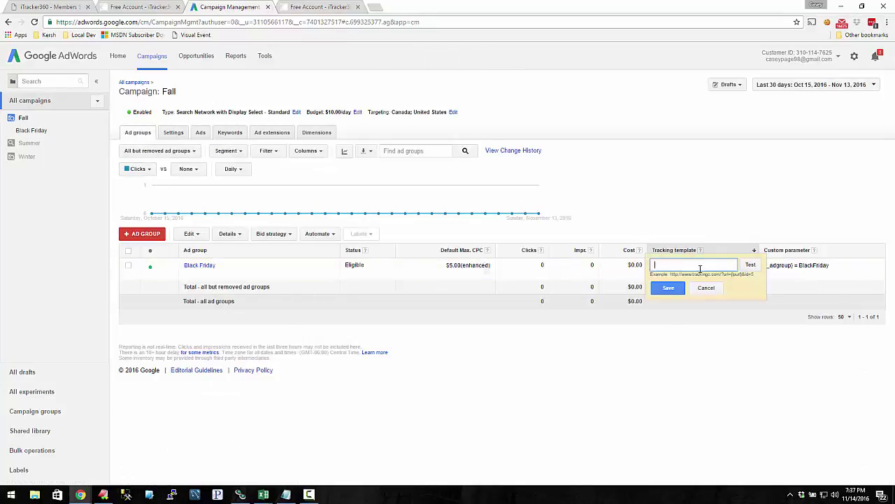
pyautogui.click(707, 289)
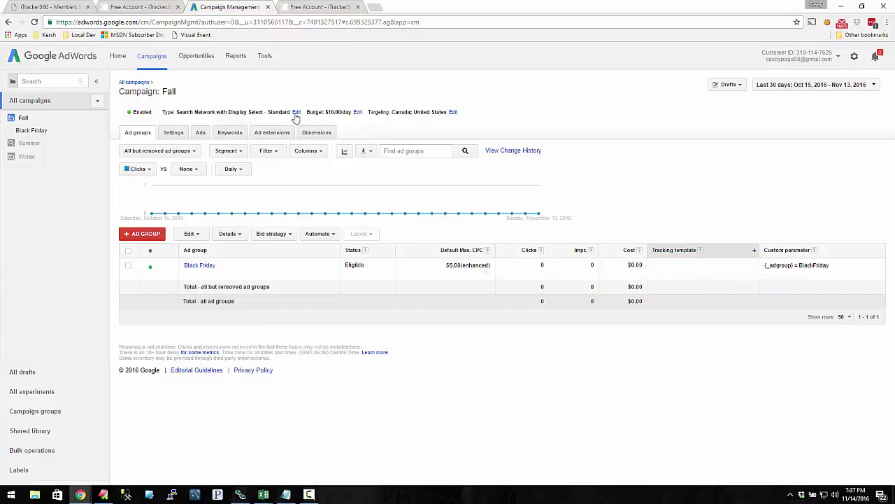
pyautogui.click(24, 117)
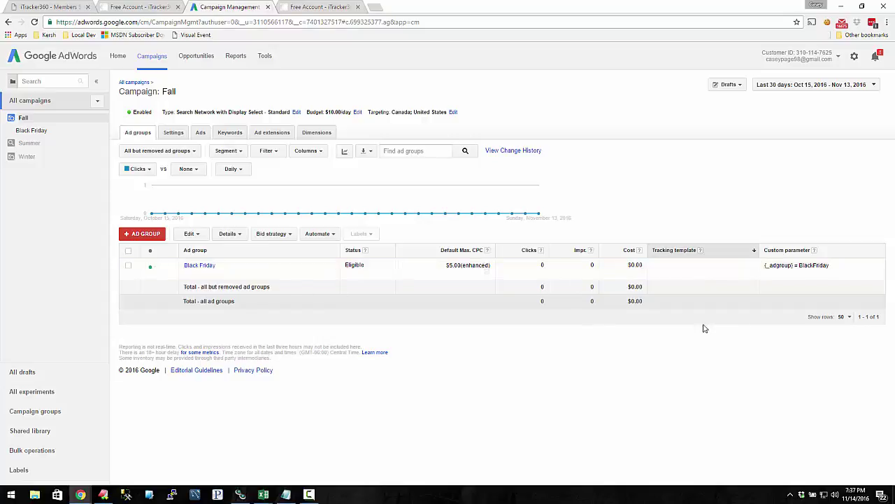
pyautogui.click(766, 266)
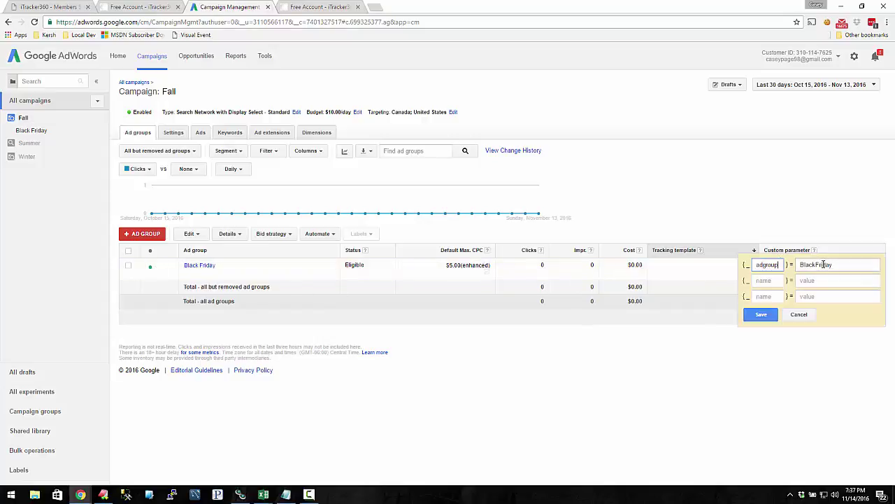
pyautogui.press('Return')
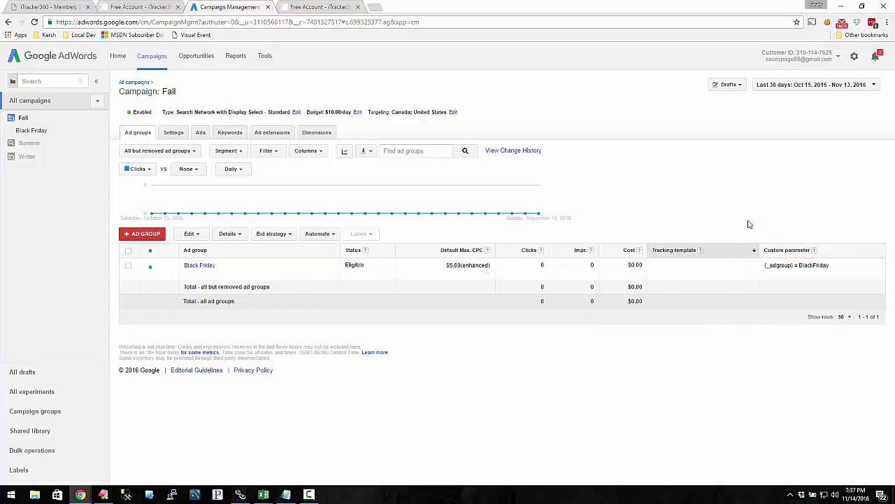
pyautogui.click(206, 266)
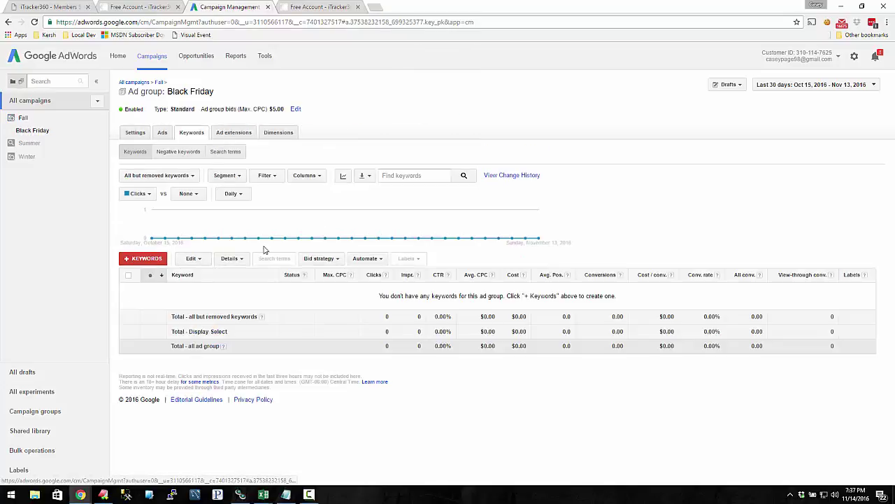
# Step: Edit the Black Friday ad to add custom parameter content = freetrial and save it
pyautogui.click(163, 132)
pyautogui.moveTo(823, 277)
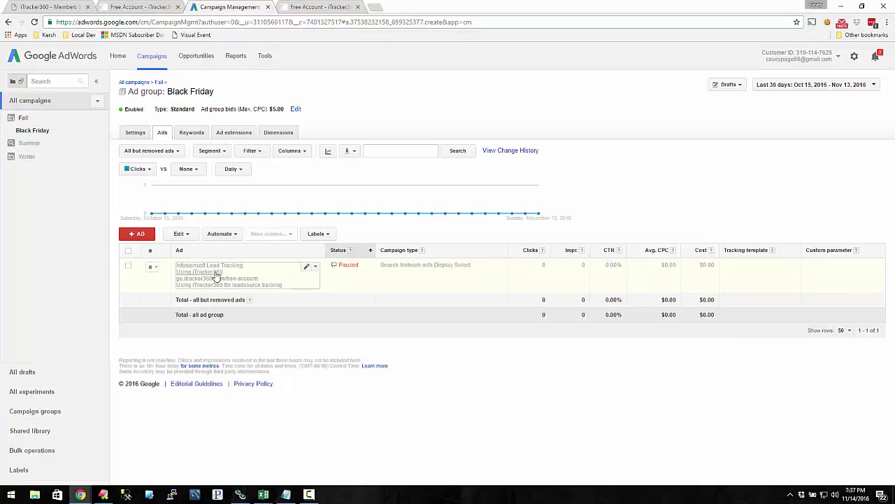
pyautogui.click(307, 269)
pyautogui.click(201, 413)
pyautogui.write('content')
pyautogui.click(246, 412)
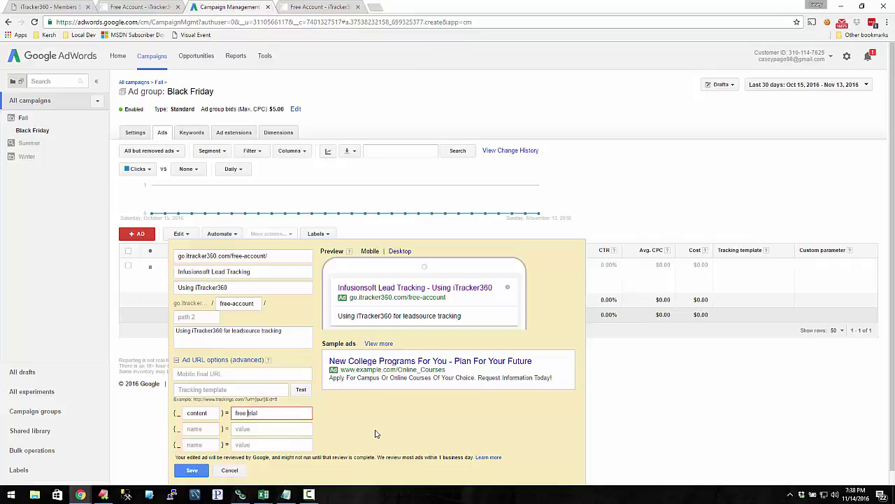
pyautogui.doubleClick(270, 413)
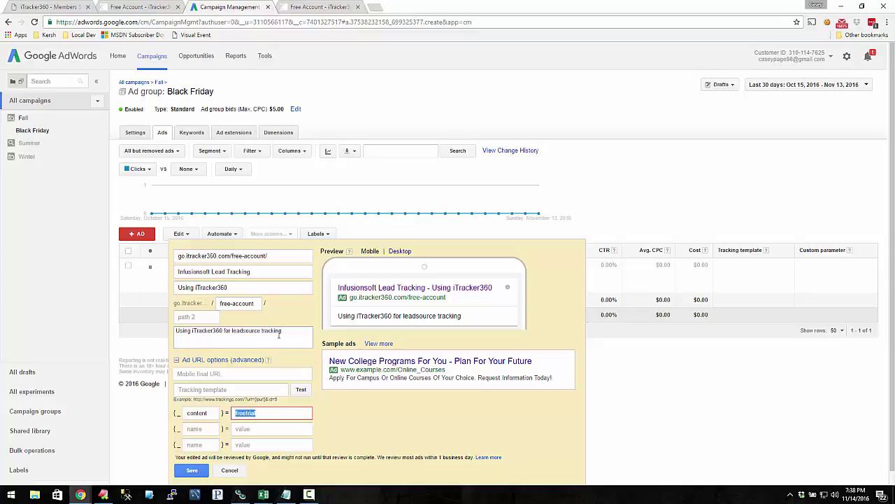
pyautogui.click(192, 471)
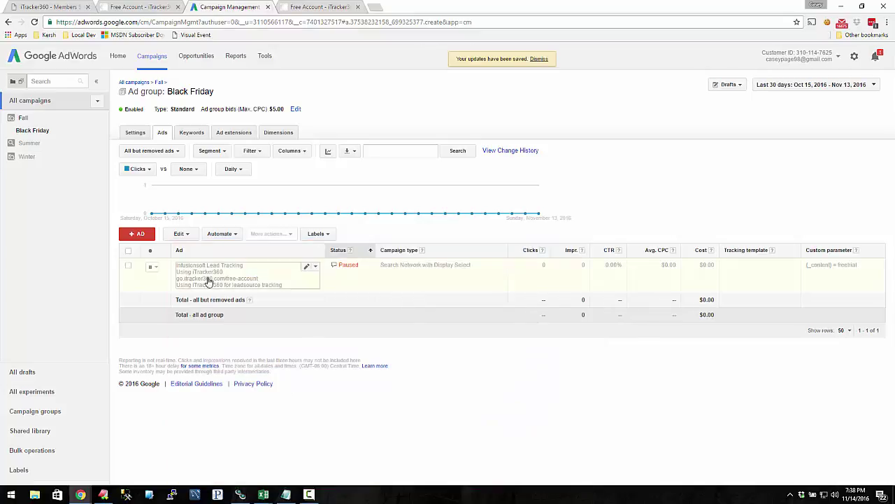
pyautogui.moveTo(832, 279)
pyautogui.moveTo(838, 266); pyautogui.dragTo(867, 267)
pyautogui.moveTo(808, 264); pyautogui.dragTo(830, 266)
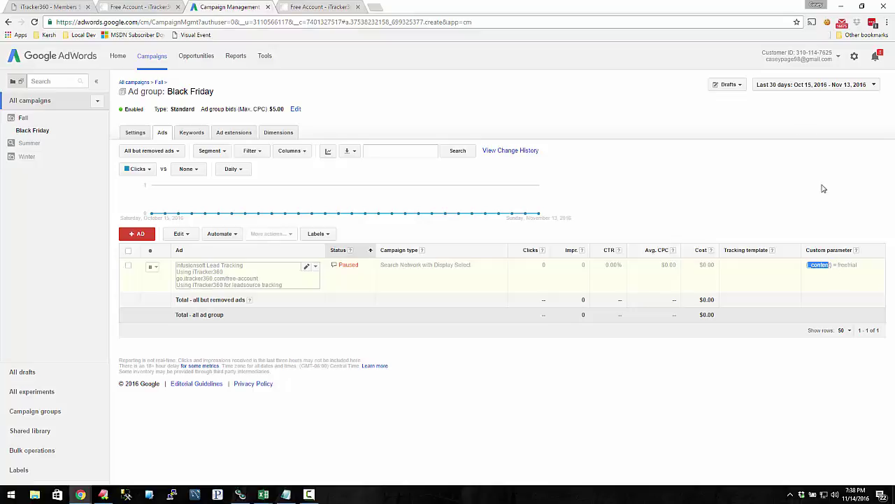
pyautogui.click(717, 228)
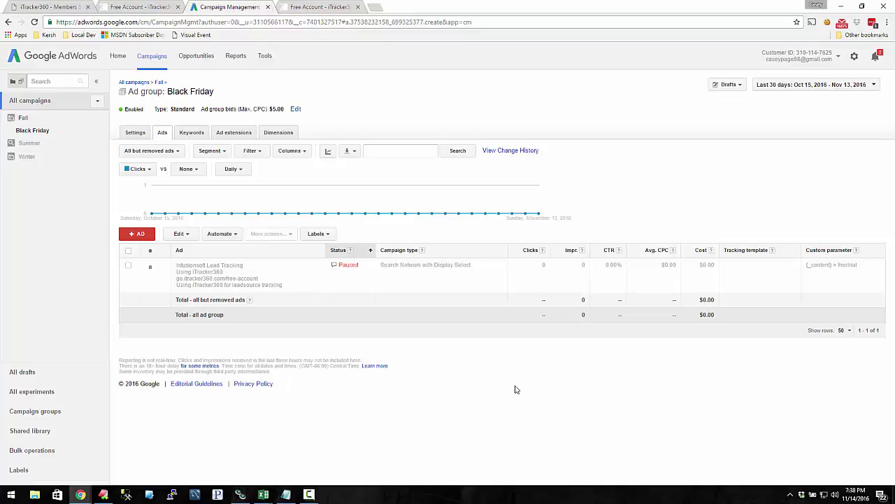
pyautogui.moveTo(756, 266)
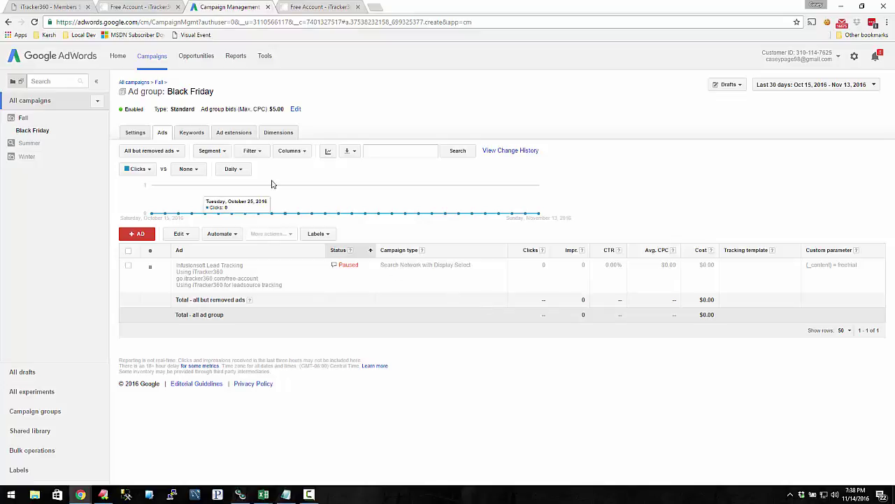
pyautogui.click(23, 119)
# Step: List all six account ads under All campaigns and tick the select-all checkbox
pyautogui.click(32, 100)
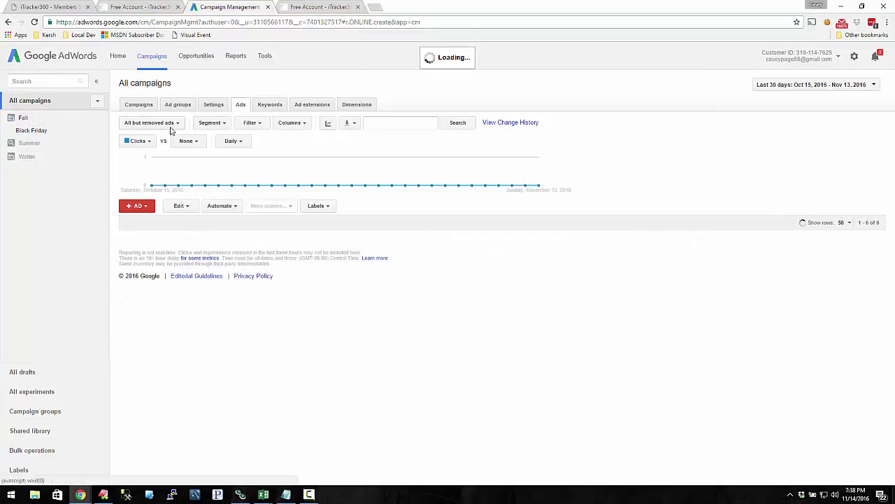
pyautogui.scroll(-2, 174, 271)
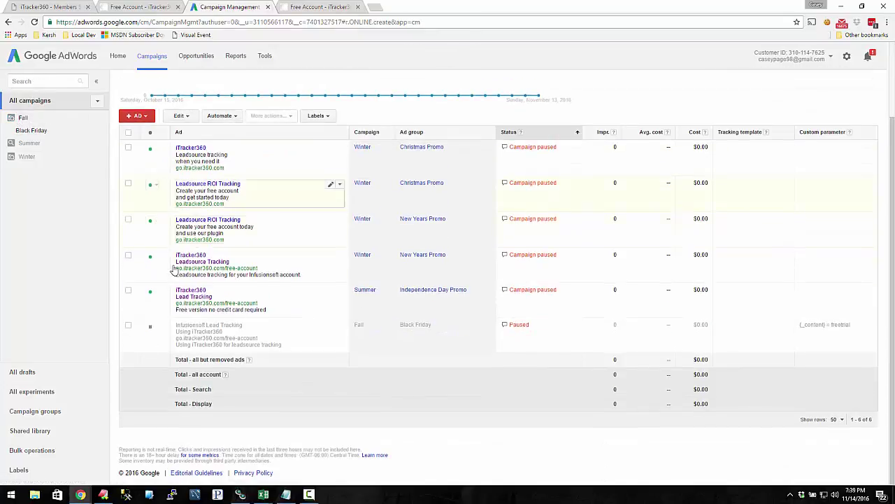
pyautogui.click(128, 132)
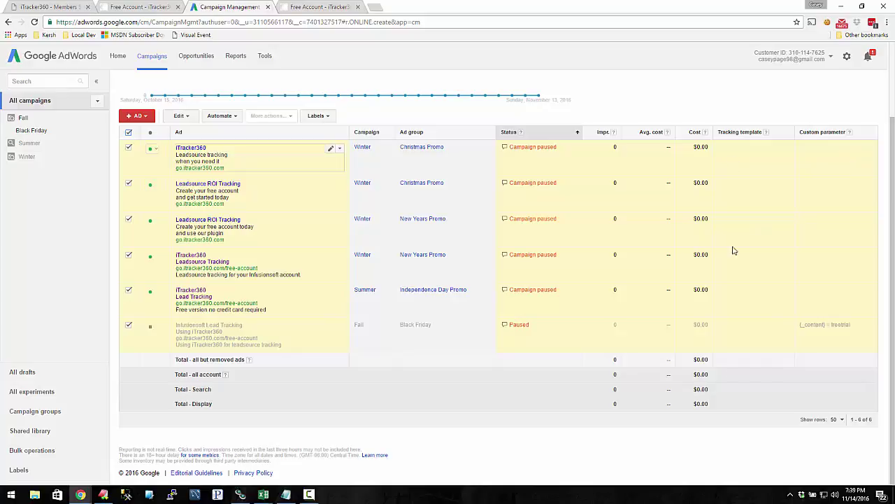
pyautogui.moveTo(719, 227)
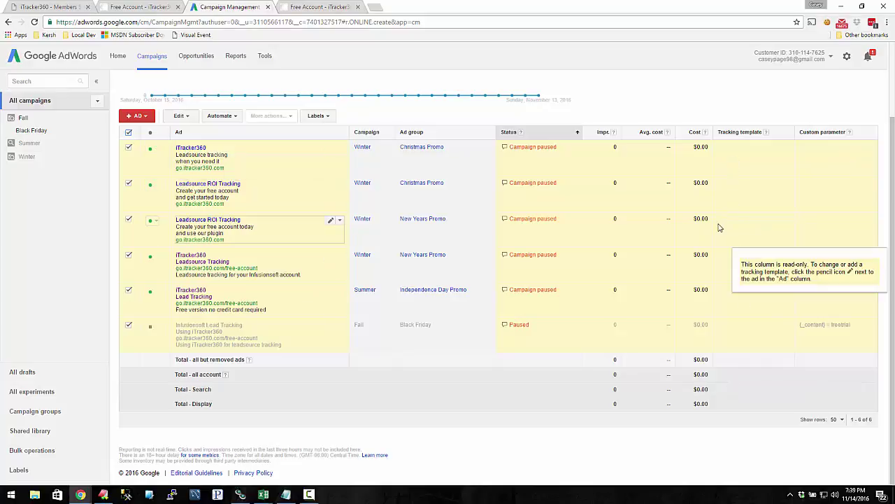